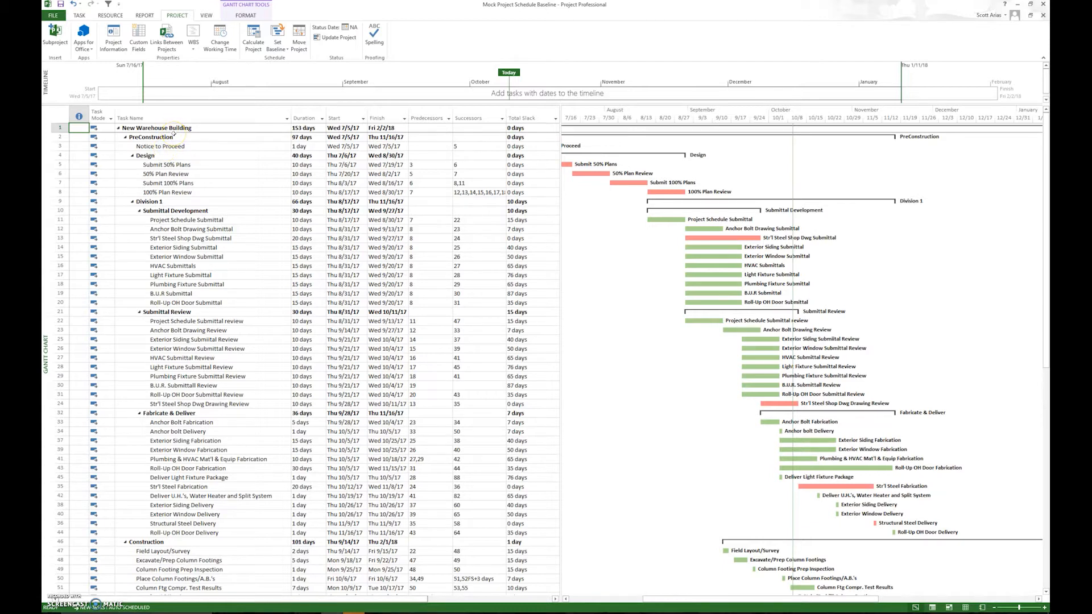
Collapse the PreConstruction and Construction phases to show only the top-level tasks of the warehouse schedule.
{"action": "left_click", "coordinate": [125, 137]}
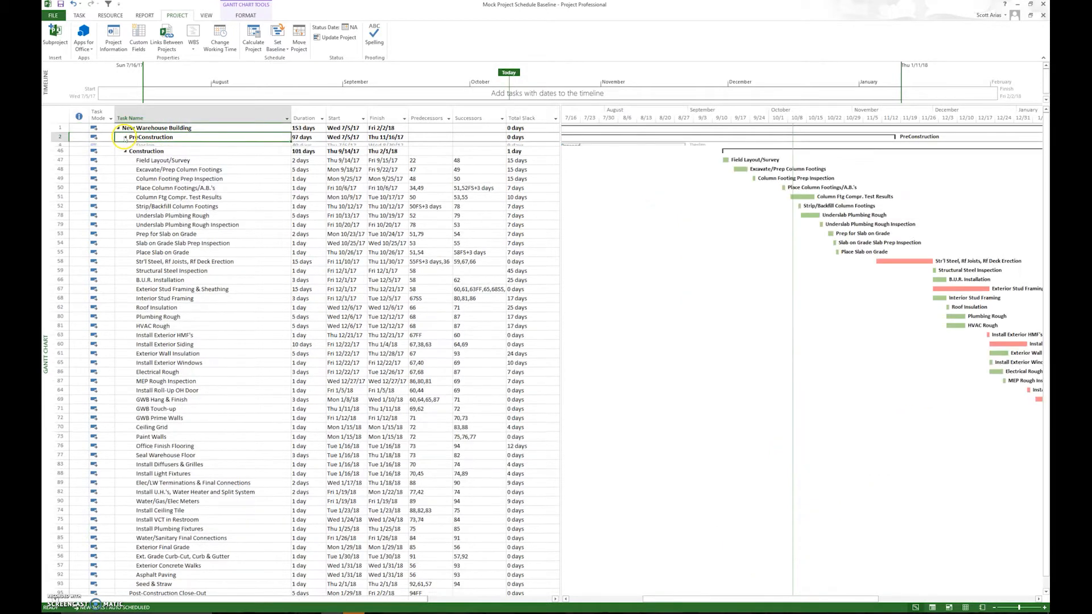
{"action": "left_click", "coordinate": [125, 147]}
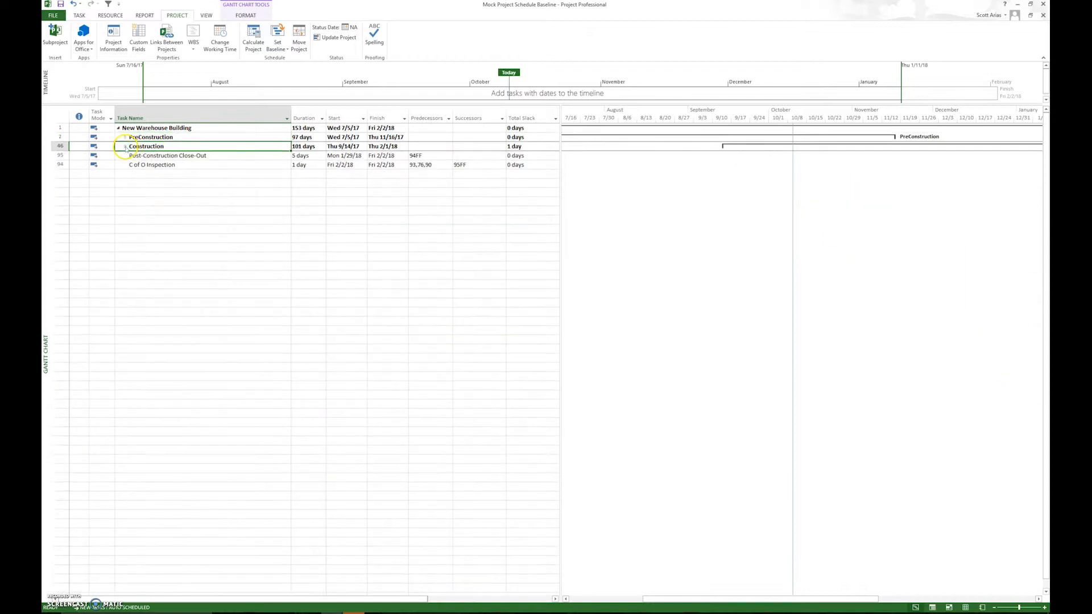
{"action": "left_click", "coordinate": [120, 155]}
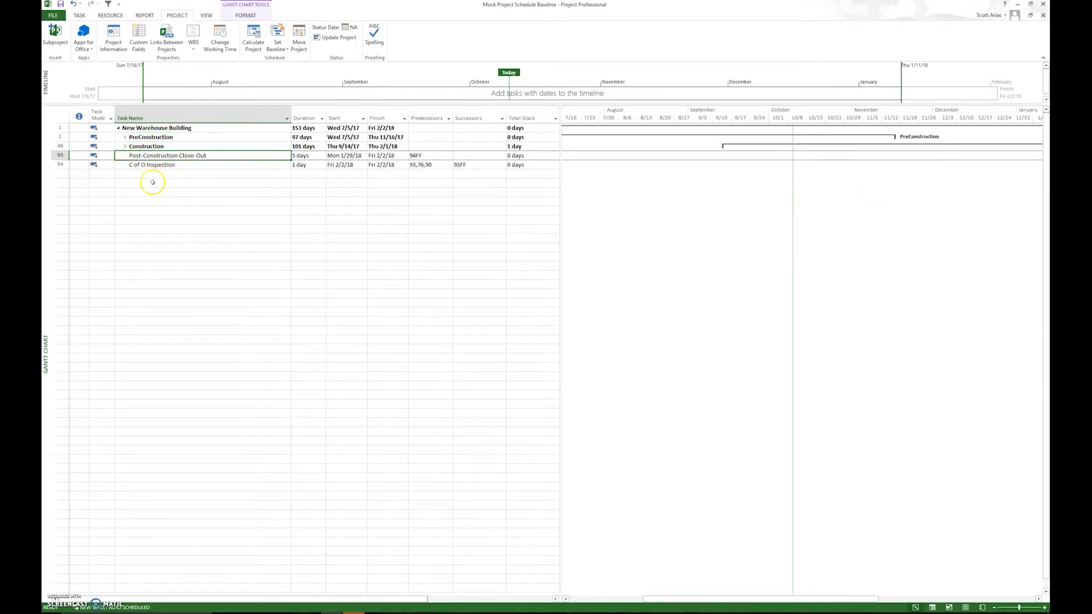
Indent the C of O Inspection task into the Construction phase, and expand the Construction and PreConstruction phases.
{"action": "left_click", "coordinate": [142, 165]}
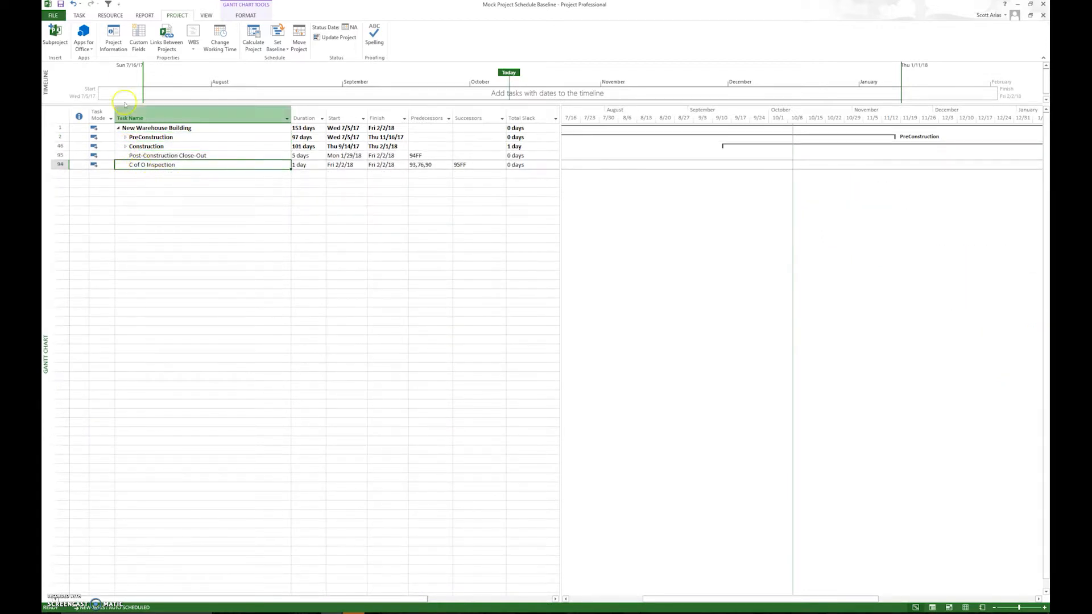
{"action": "left_click", "coordinate": [79, 16]}
{"action": "left_click", "coordinate": [214, 44]}
{"action": "left_click", "coordinate": [137, 156]}
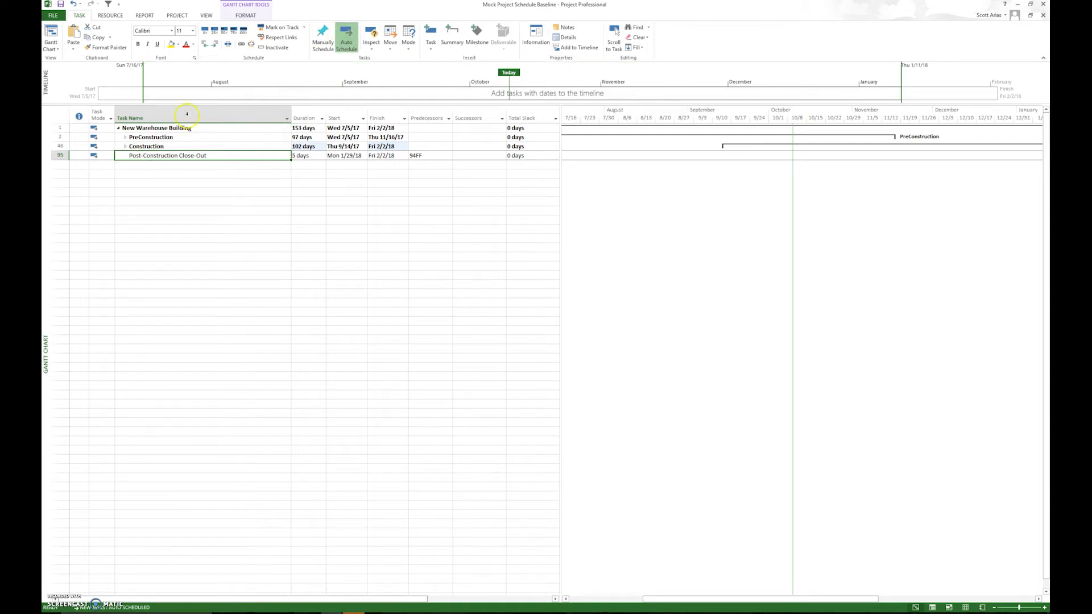
{"action": "left_click", "coordinate": [123, 146]}
{"action": "left_click", "coordinate": [124, 137]}
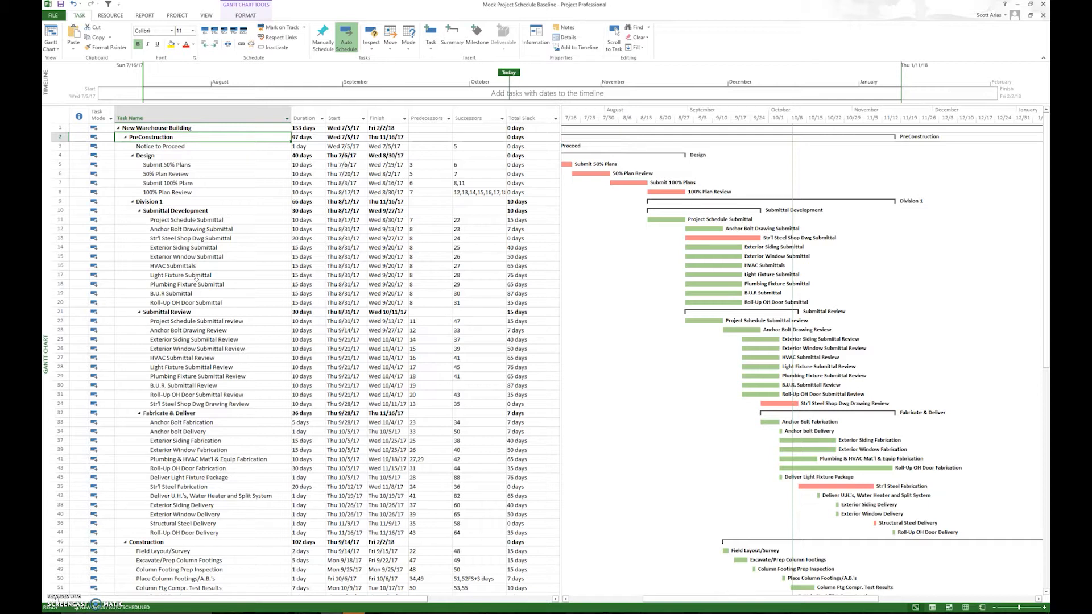
Switch to the Preliminary Schedule - Sample Project 10-10-2017 file and name its first task Sample Project.
{"action": "mouse_move", "coordinate": [353, 611]}
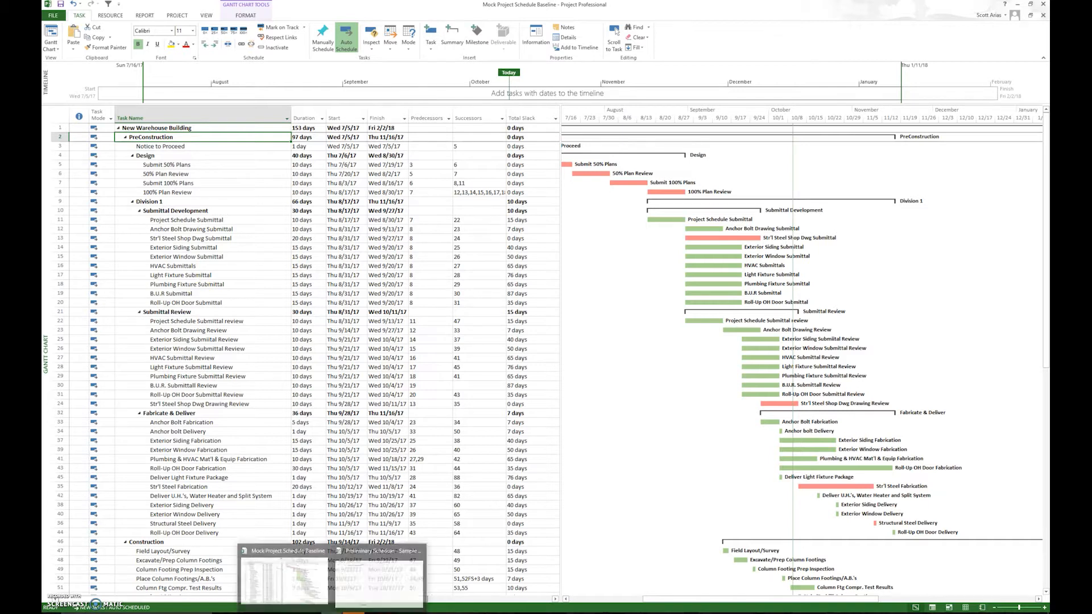
{"action": "left_click", "coordinate": [369, 586]}
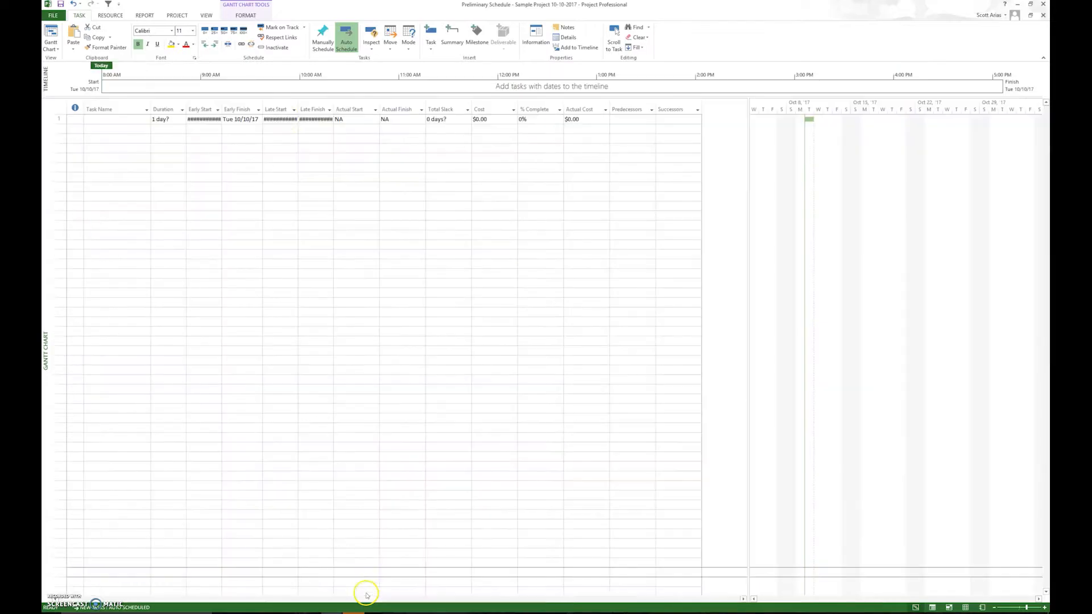
{"action": "left_click", "coordinate": [55, 119]}
{"action": "left_click", "coordinate": [106, 118]}
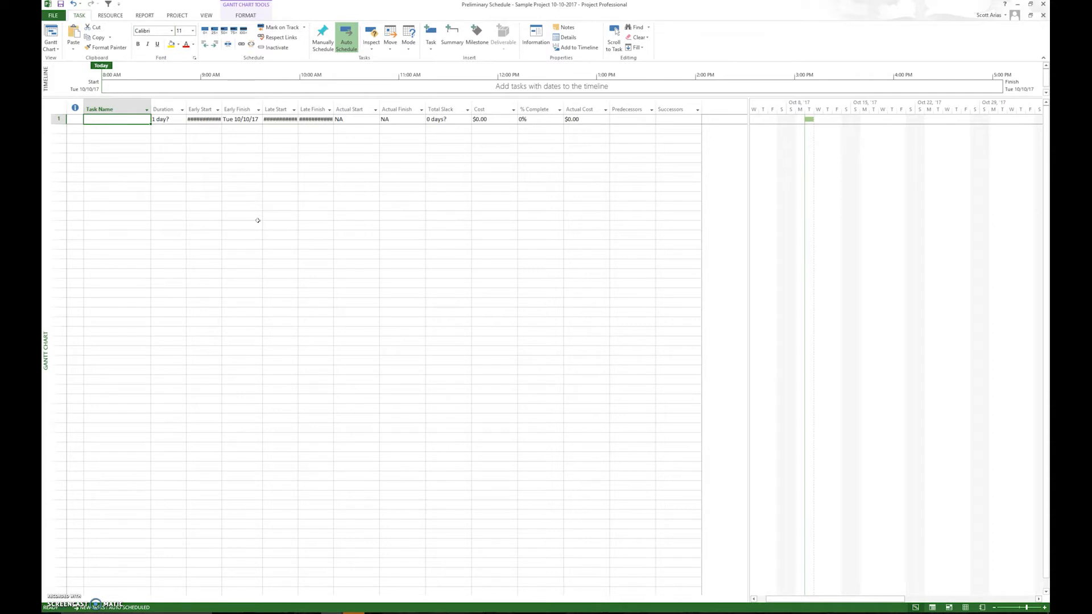
{"action": "type", "text": "Sample Project"}
{"action": "key", "text": "Return"}
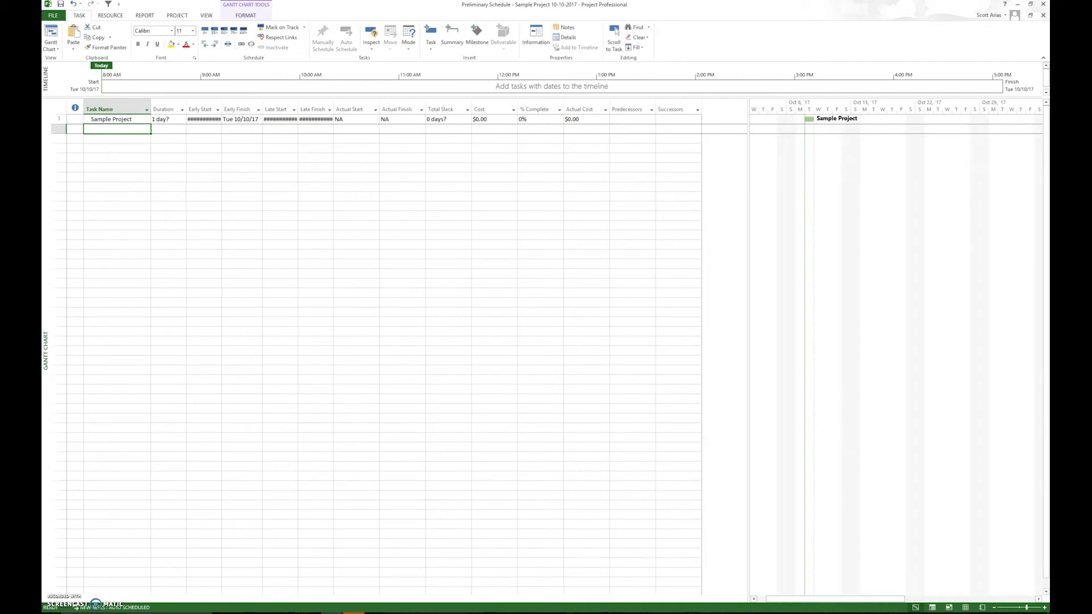
Add the tasks Preconstruction, Construction and Post-Construction below Sample Project.
{"action": "type", "text": "Preconstruction"}
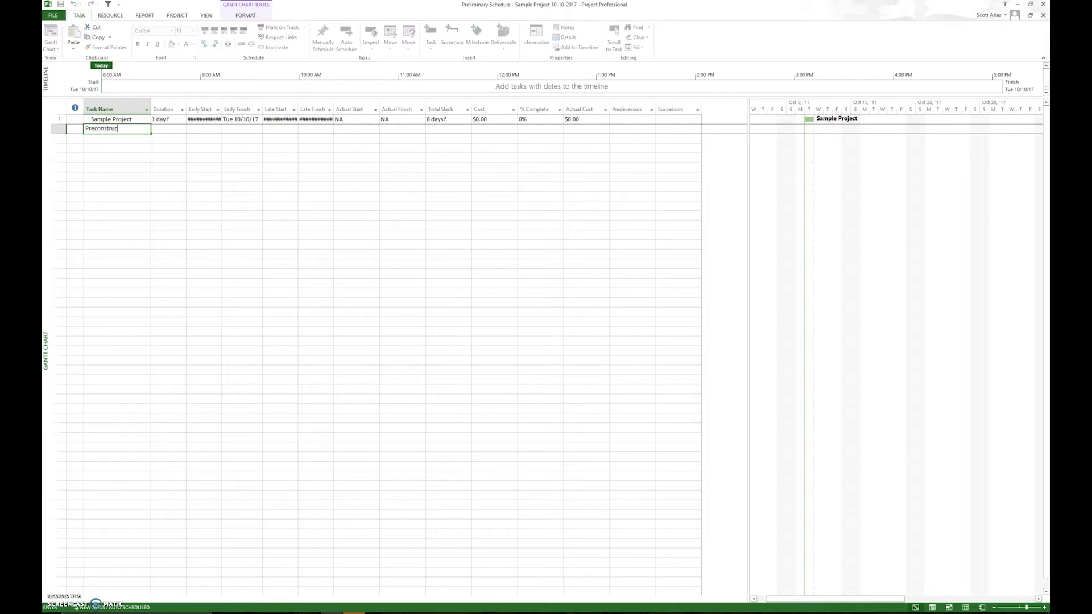
{"action": "key", "text": "Return"}
{"action": "type", "text": "Mobiz"}
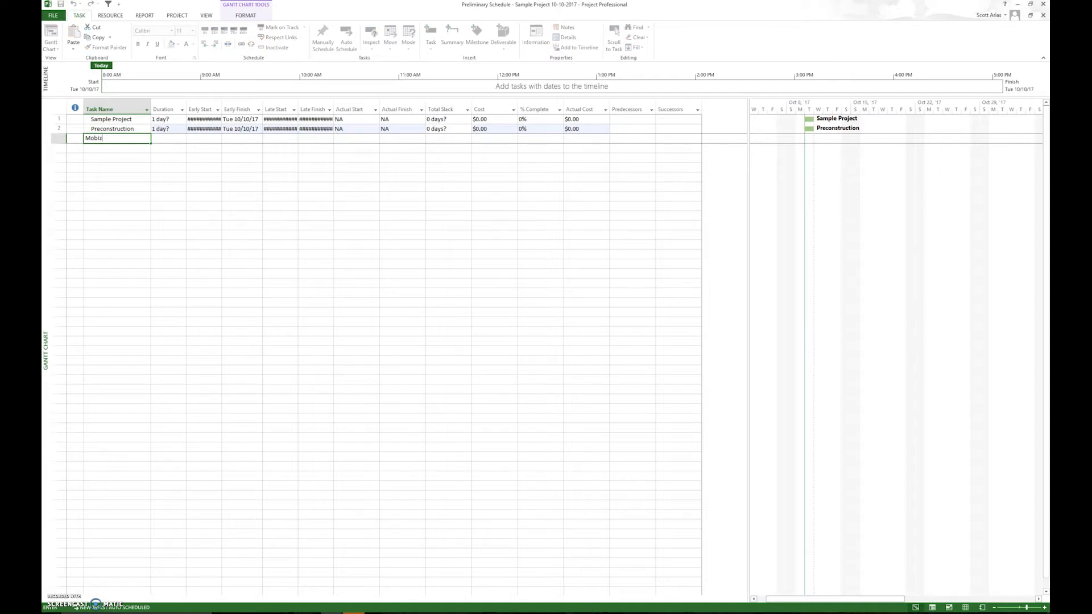
{"action": "key", "text": "BackSpace"}
{"action": "key", "text": "BackSpace"}
{"action": "key", "text": "BackSpace"}
{"action": "type", "text": "Construction"}
{"action": "key", "text": "Return"}
{"action": "type", "text": "Post-Constru"}
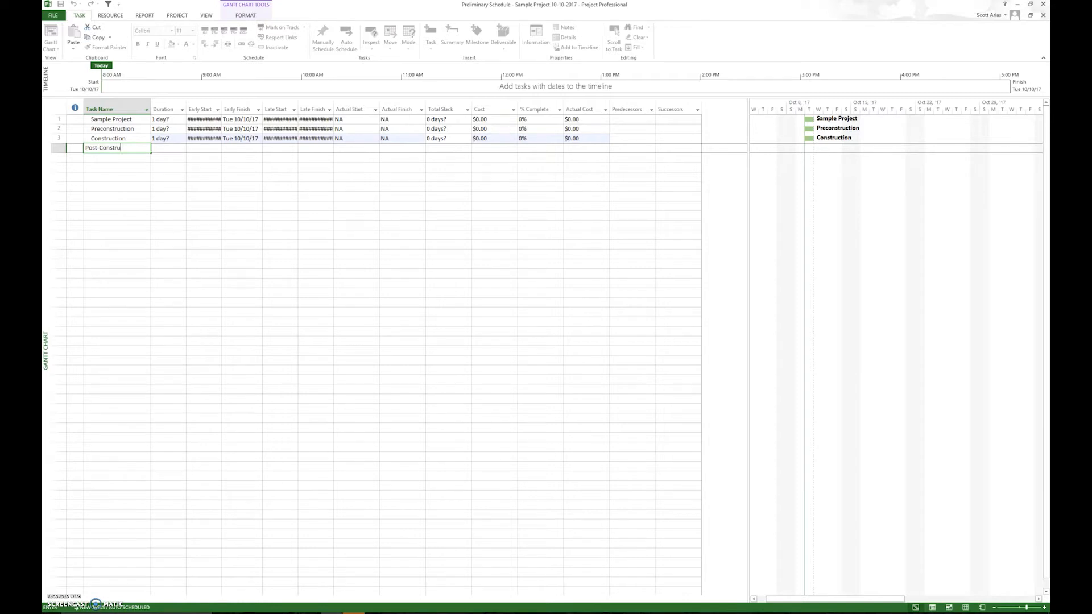
{"action": "type", "text": "ction"}
{"action": "key", "text": "Return"}
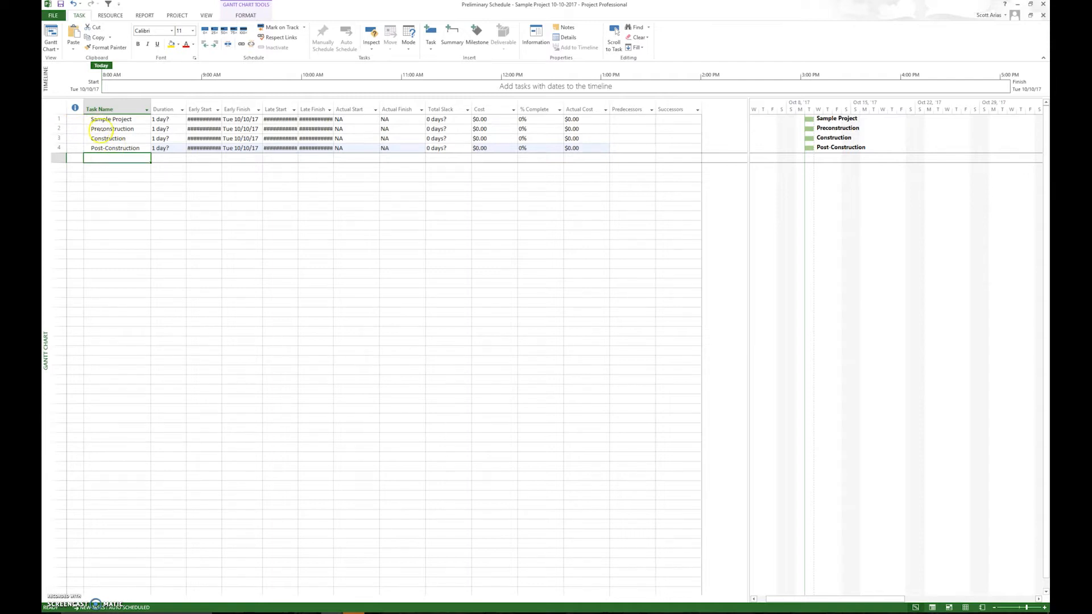
Indent Preconstruction, Construction and Post-Construction under Sample Project, and collapse and re-expand that summary task.
{"action": "left_click", "coordinate": [59, 129]}
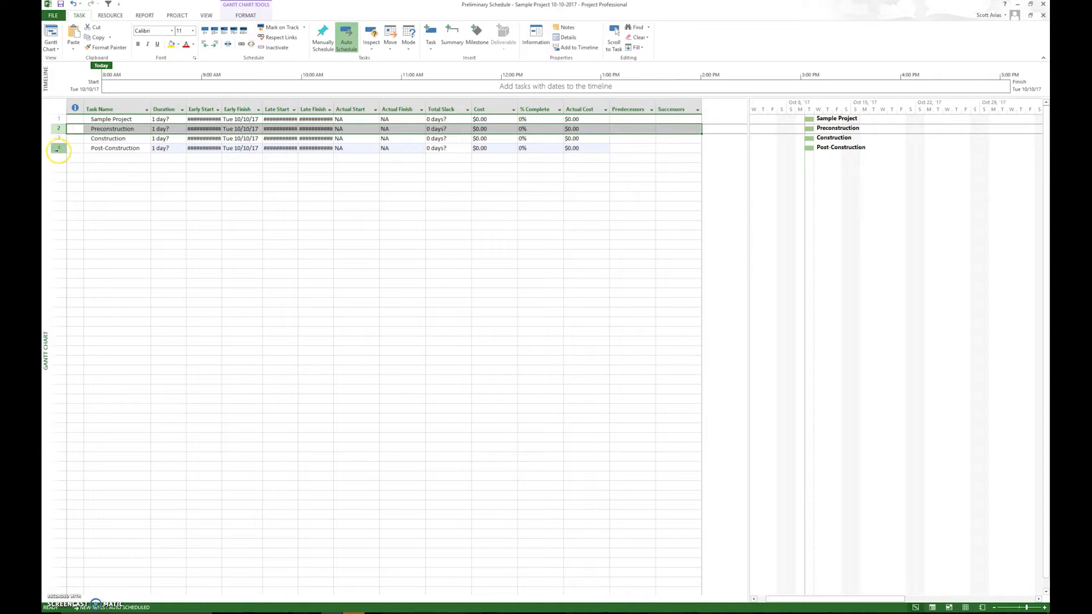
{"action": "left_click", "coordinate": [58, 148], "text": "shift"}
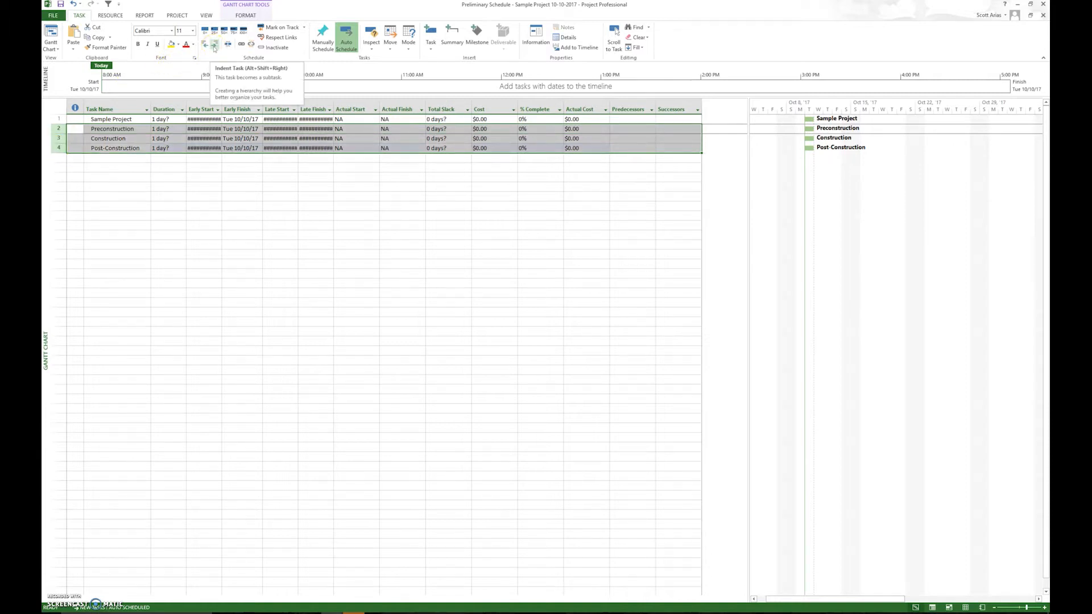
{"action": "left_click", "coordinate": [214, 46]}
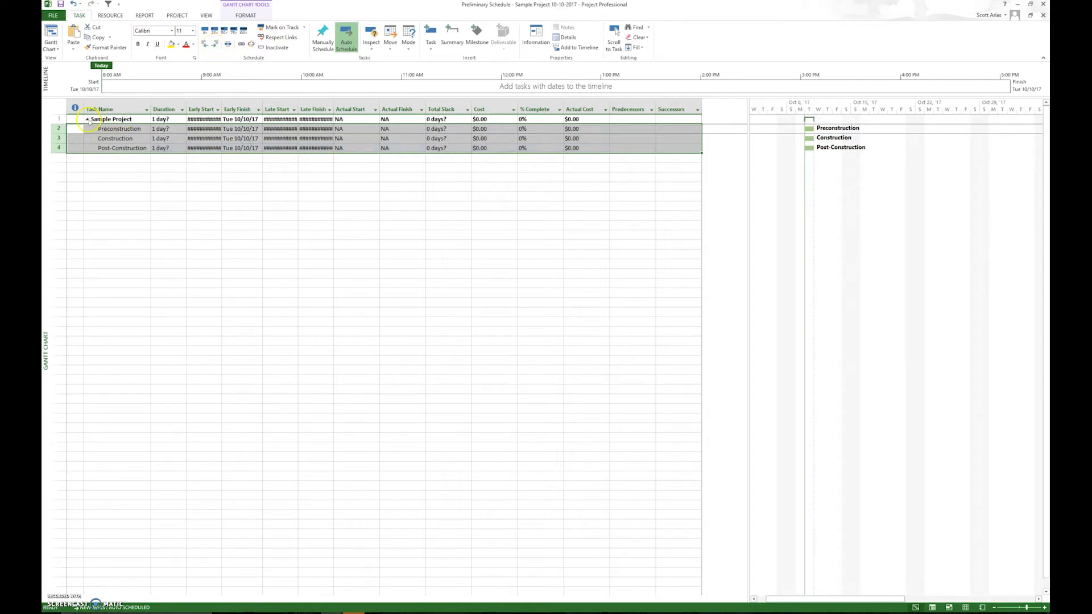
{"action": "left_click", "coordinate": [87, 119]}
{"action": "left_click", "coordinate": [87, 119]}
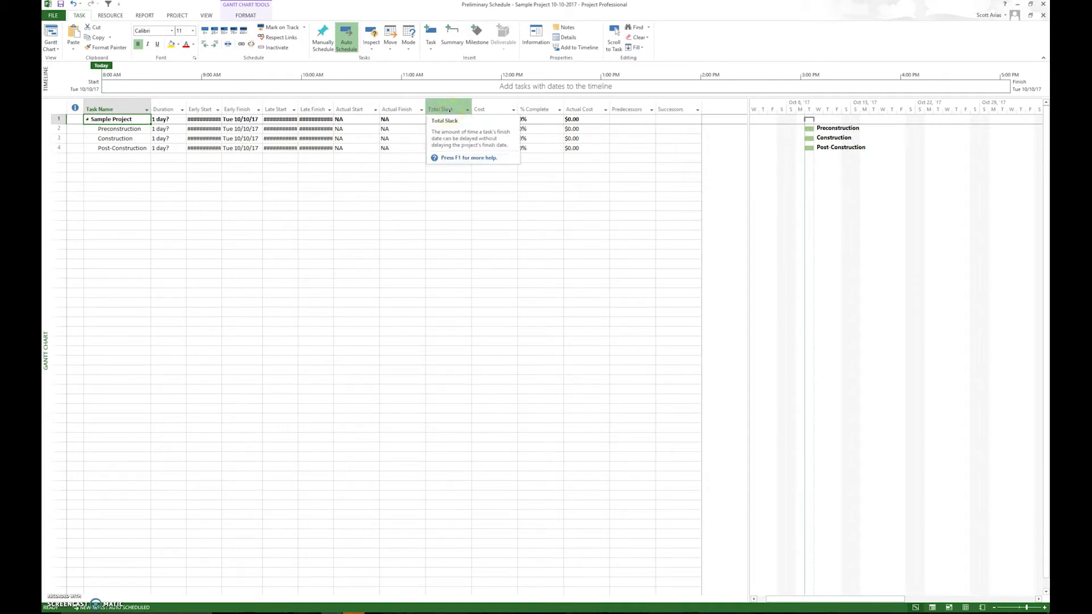
Insert a new task above Construction and name it Submittal Development.
{"action": "left_click", "coordinate": [58, 138]}
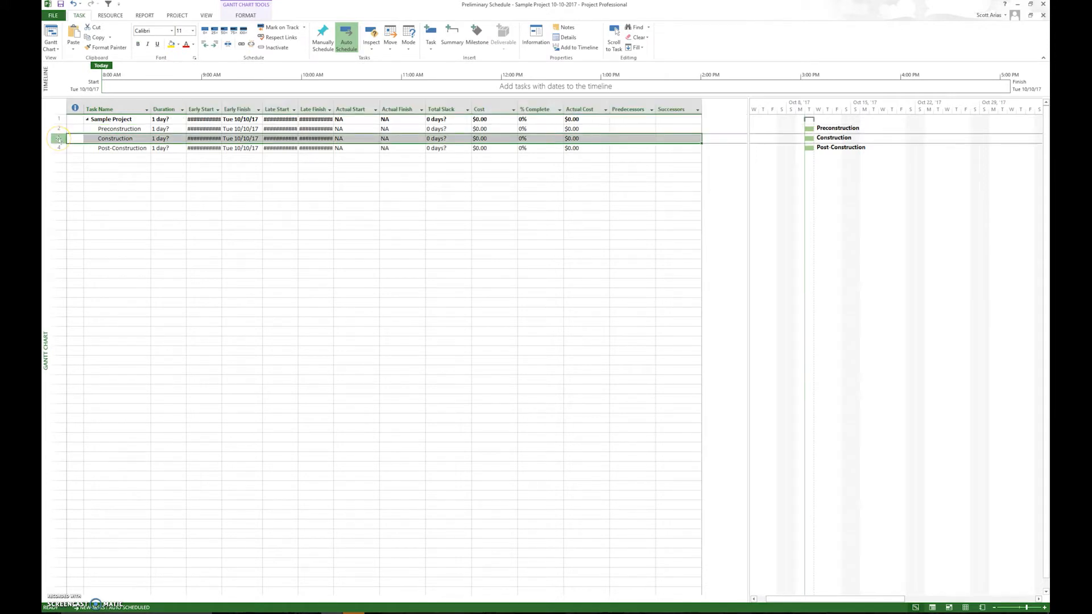
{"action": "right_click", "coordinate": [59, 139]}
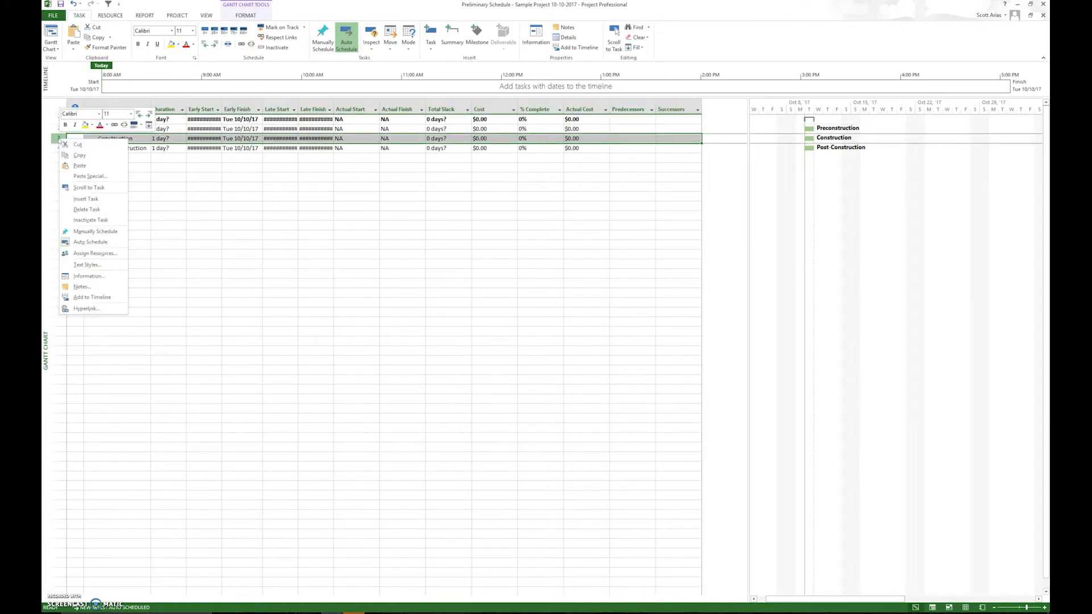
{"action": "left_click", "coordinate": [85, 199]}
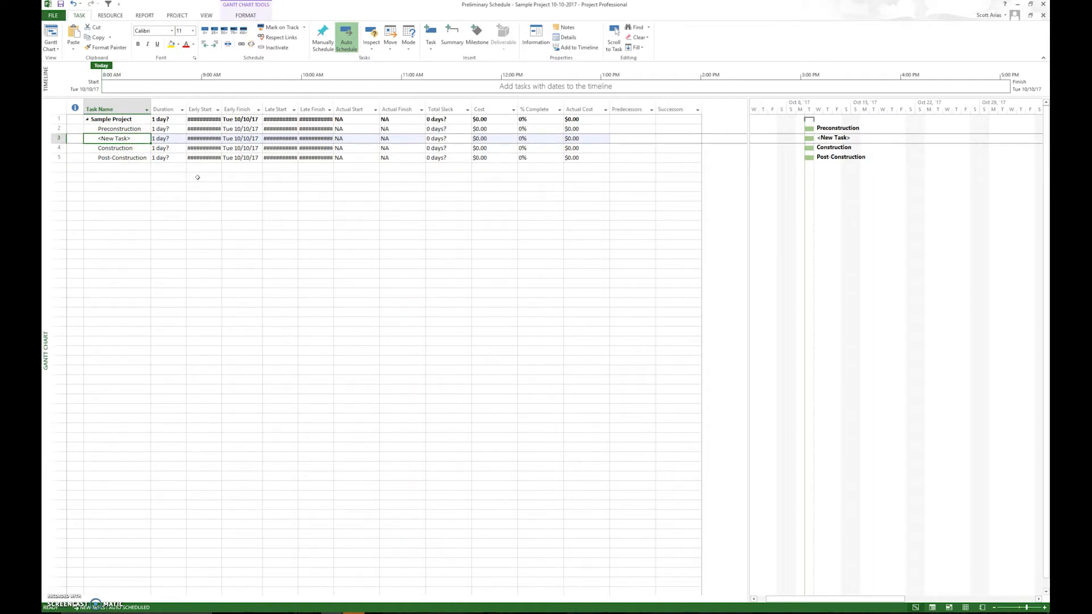
{"action": "type", "text": "Submittal Development"}
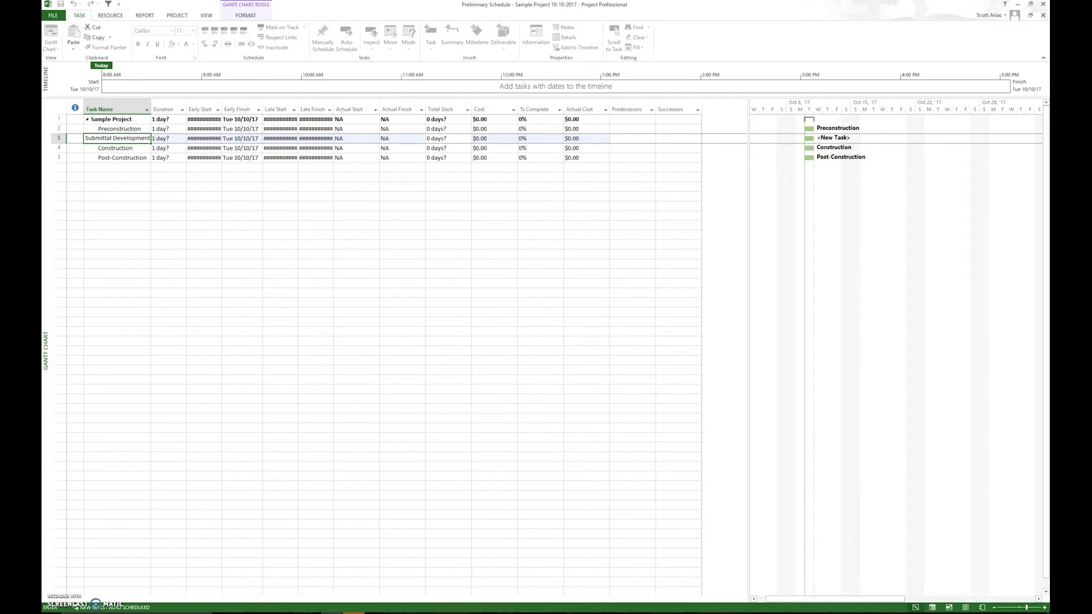
{"action": "key", "text": "Return"}
Insert a new task above Submittal Development and name it Submittal Approval.
{"action": "left_click", "coordinate": [58, 142]}
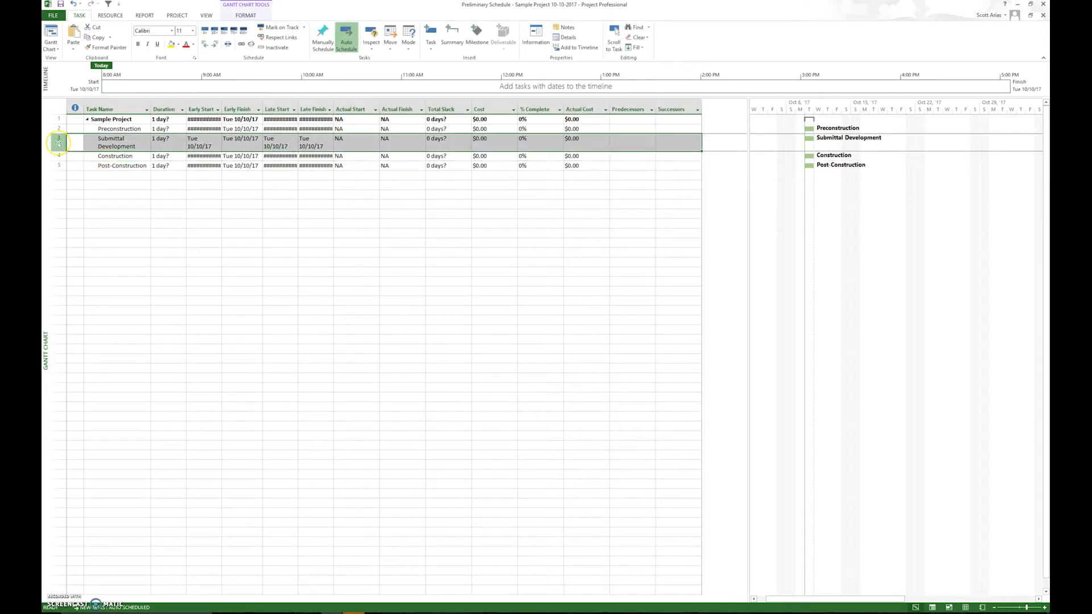
{"action": "right_click", "coordinate": [58, 142]}
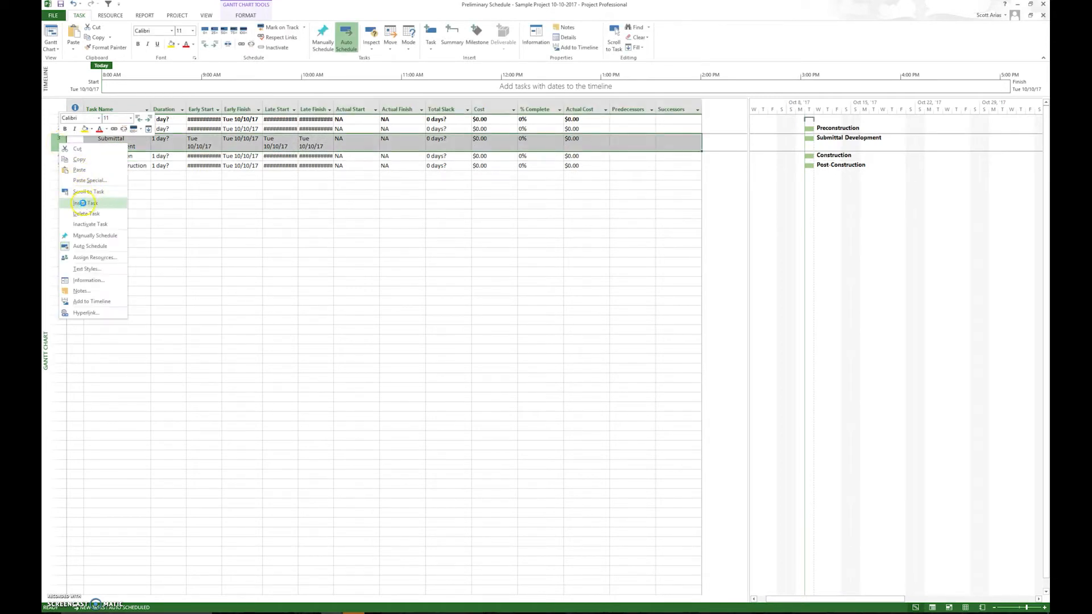
{"action": "left_click", "coordinate": [106, 182]}
{"action": "type", "text": "Submitt"}
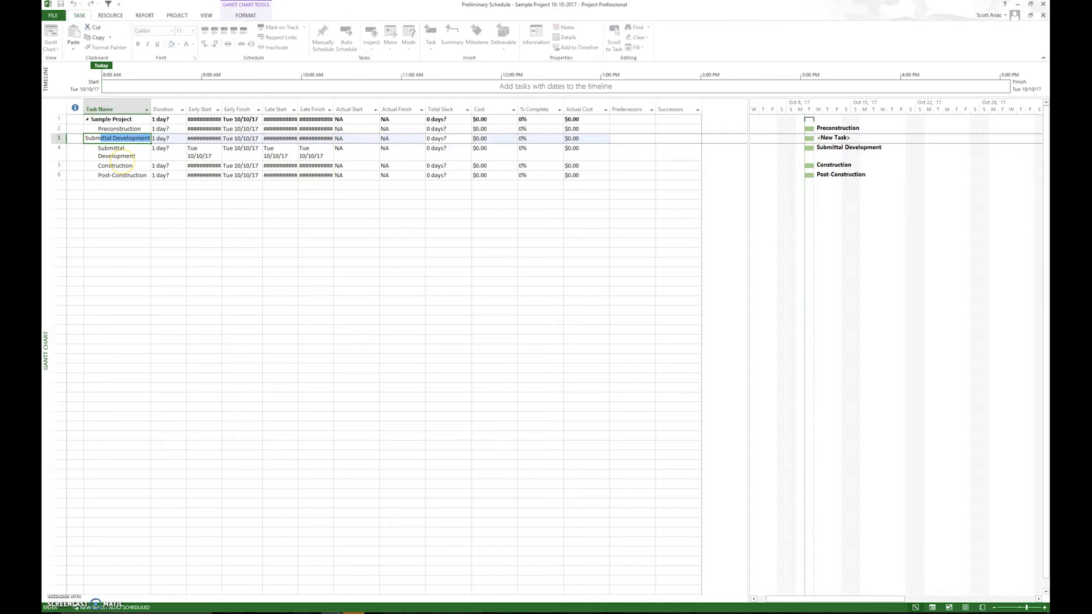
{"action": "type", "text": "al Approval"}
{"action": "key", "text": "Return"}
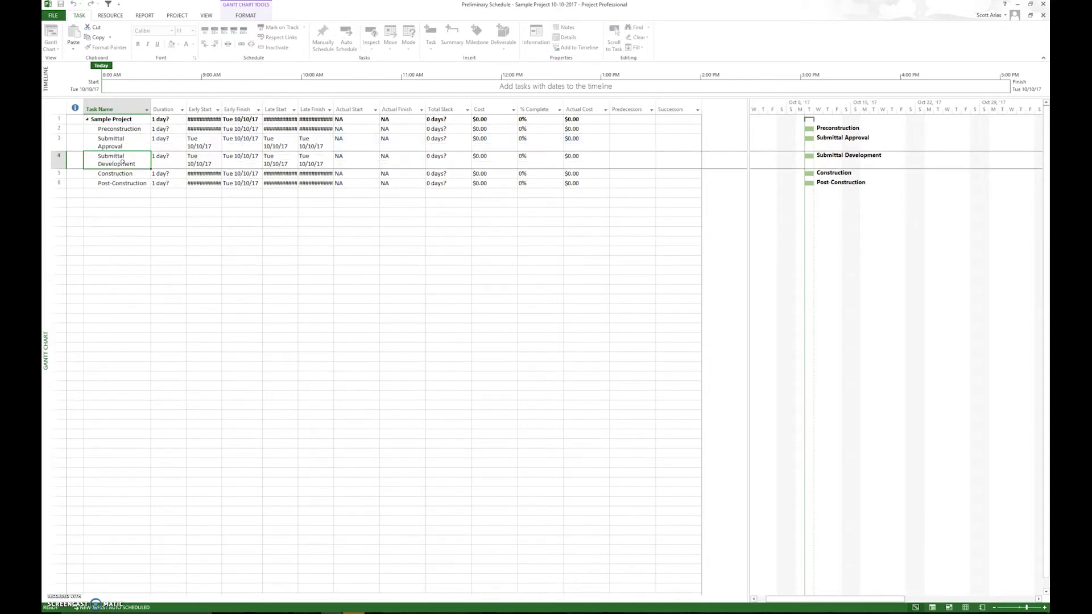
{"action": "left_click", "coordinate": [59, 163]}
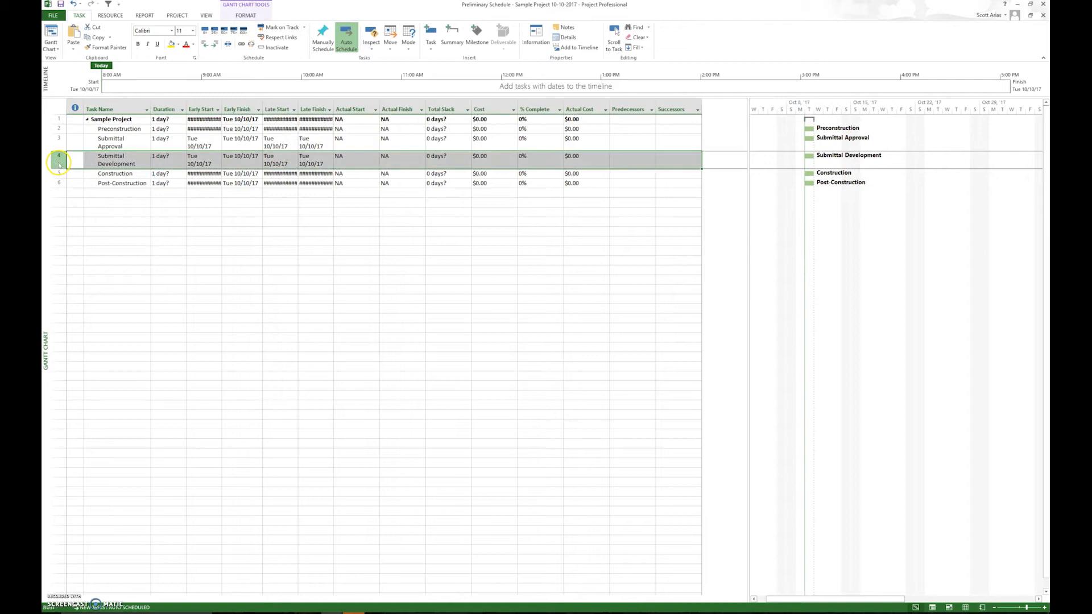
{"action": "key", "text": "shift+F2"}
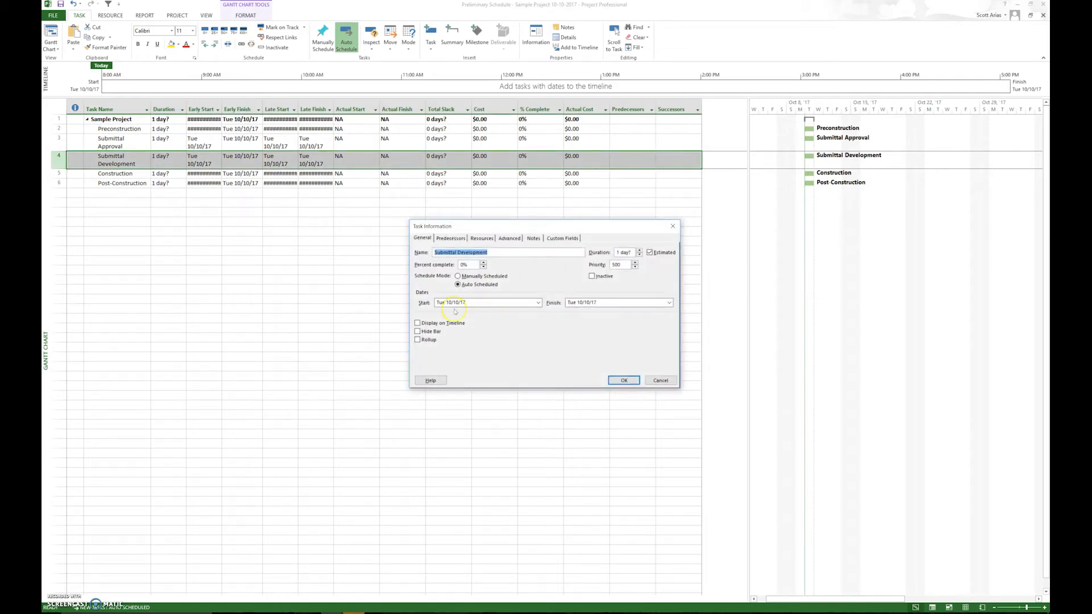
{"action": "left_click", "coordinate": [661, 380]}
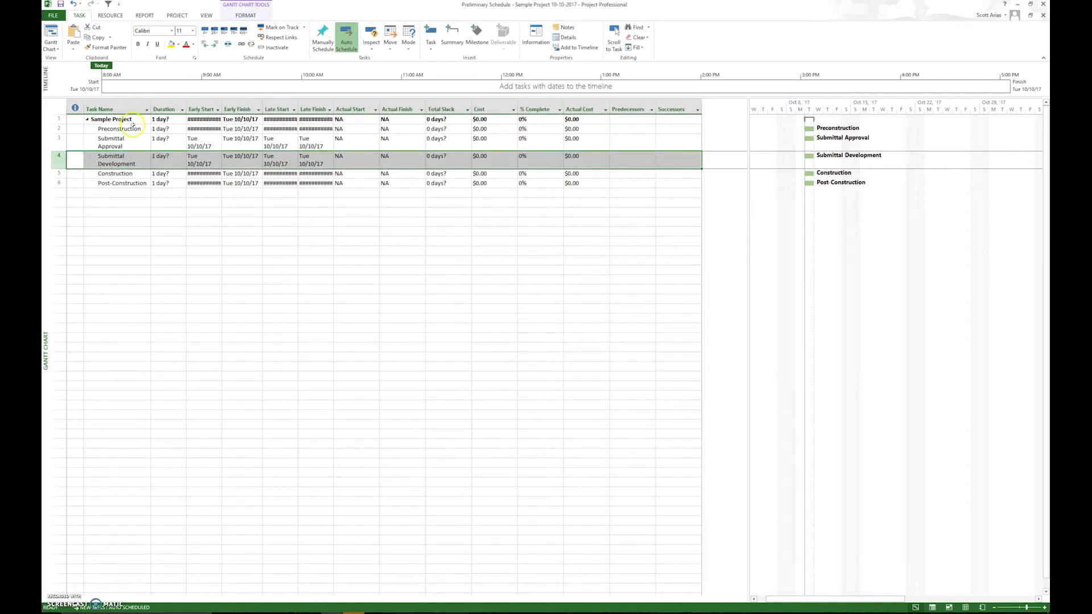
Move the Submittal Approval task below Submittal Development.
{"action": "left_click", "coordinate": [59, 143]}
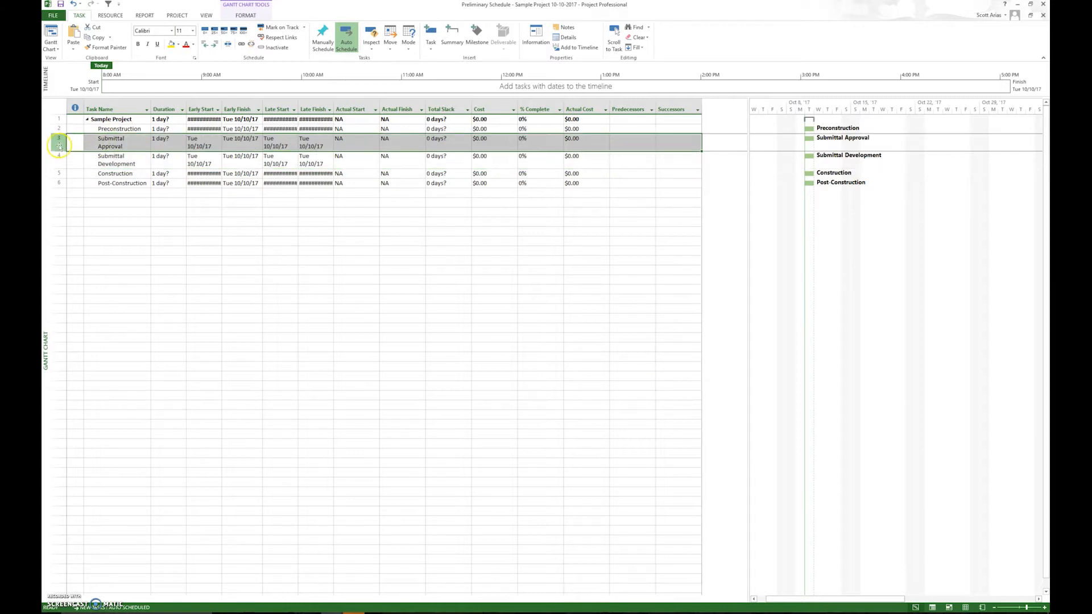
{"action": "left_click_drag", "start_coordinate": [59, 146], "coordinate": [57, 164]}
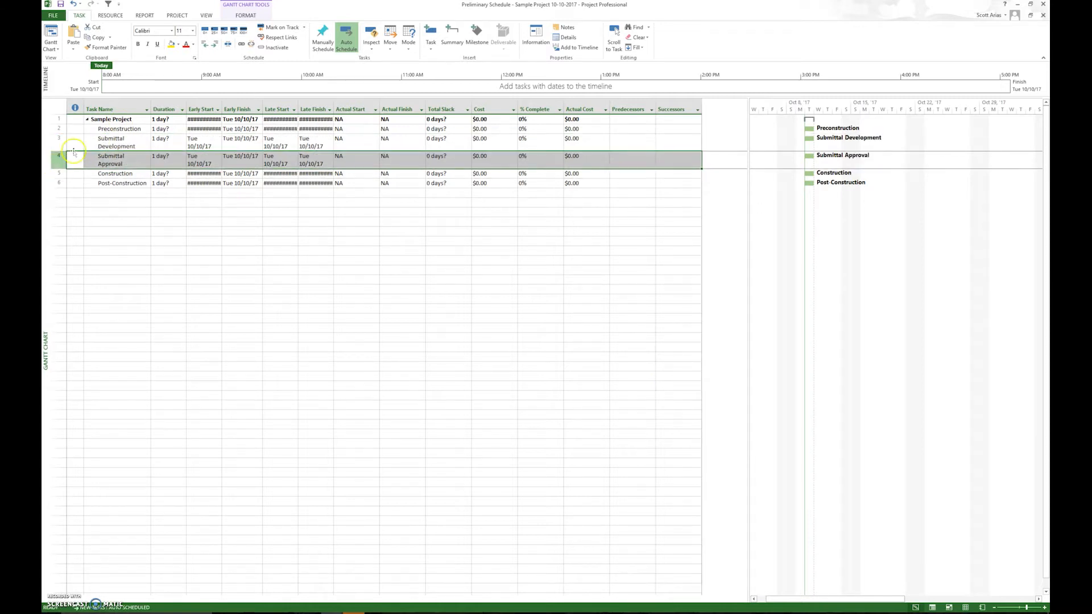
{"action": "left_click", "coordinate": [111, 143]}
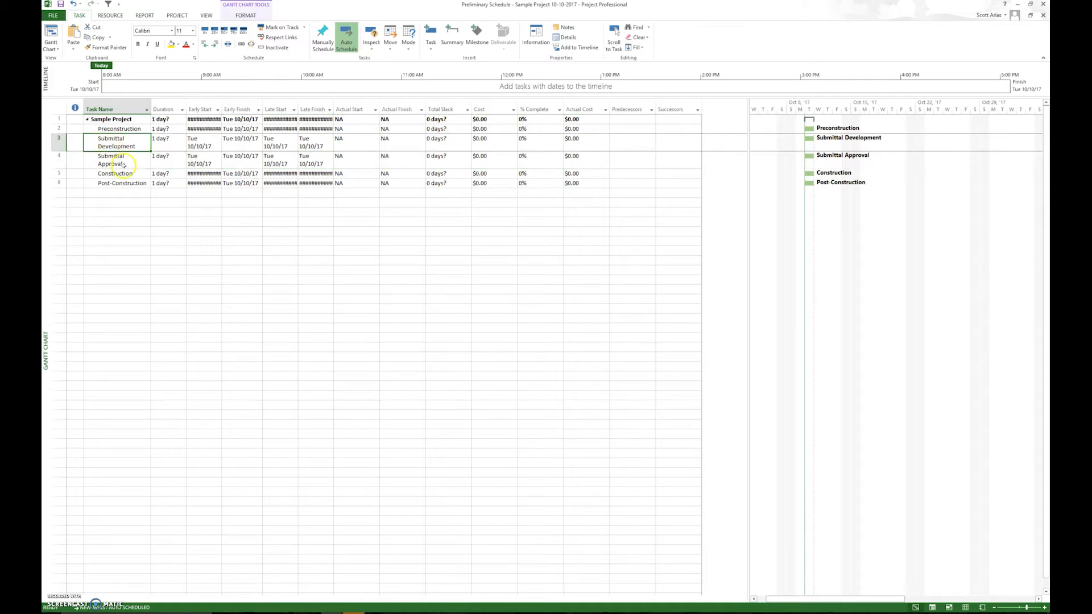
Indent Submittal Development and Submittal Approval as subtasks of Preconstruction.
{"action": "left_click", "coordinate": [57, 142]}
{"action": "left_click_drag", "start_coordinate": [56, 143], "coordinate": [57, 160]}
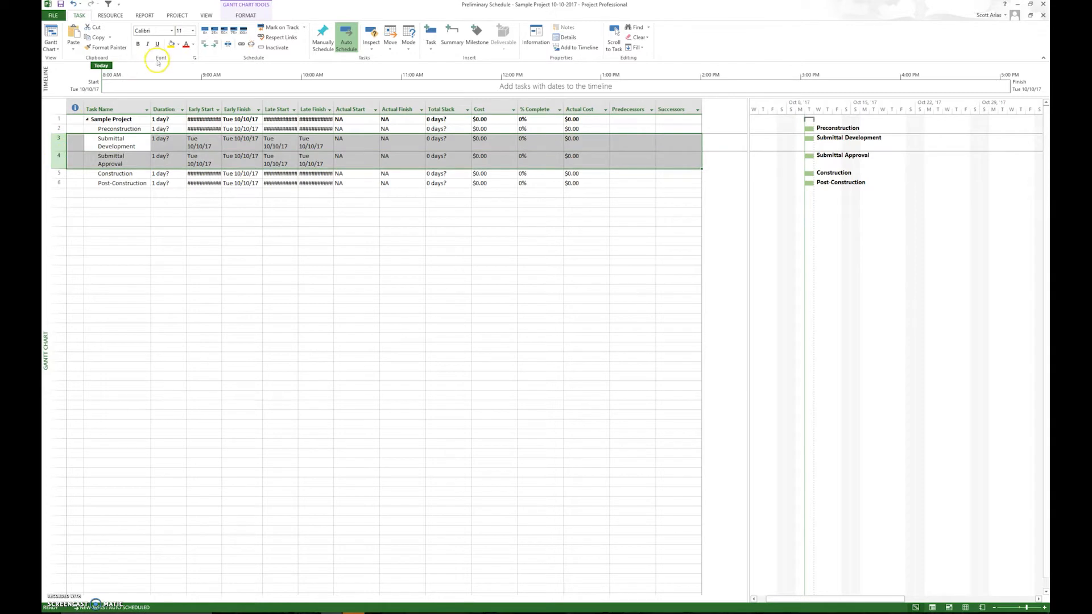
{"action": "left_click", "coordinate": [215, 45]}
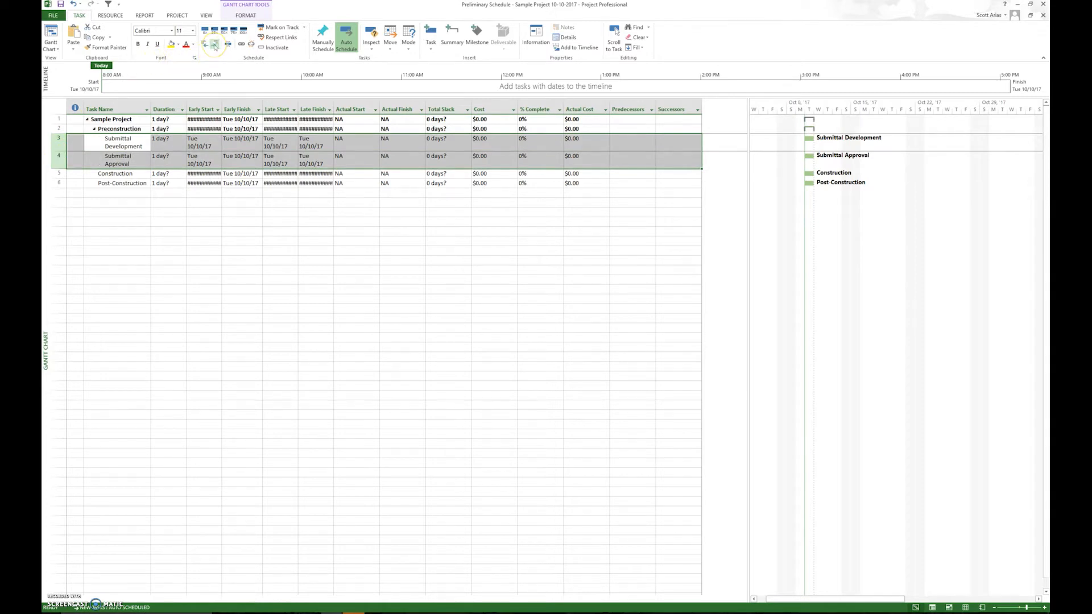
{"action": "left_click", "coordinate": [139, 261]}
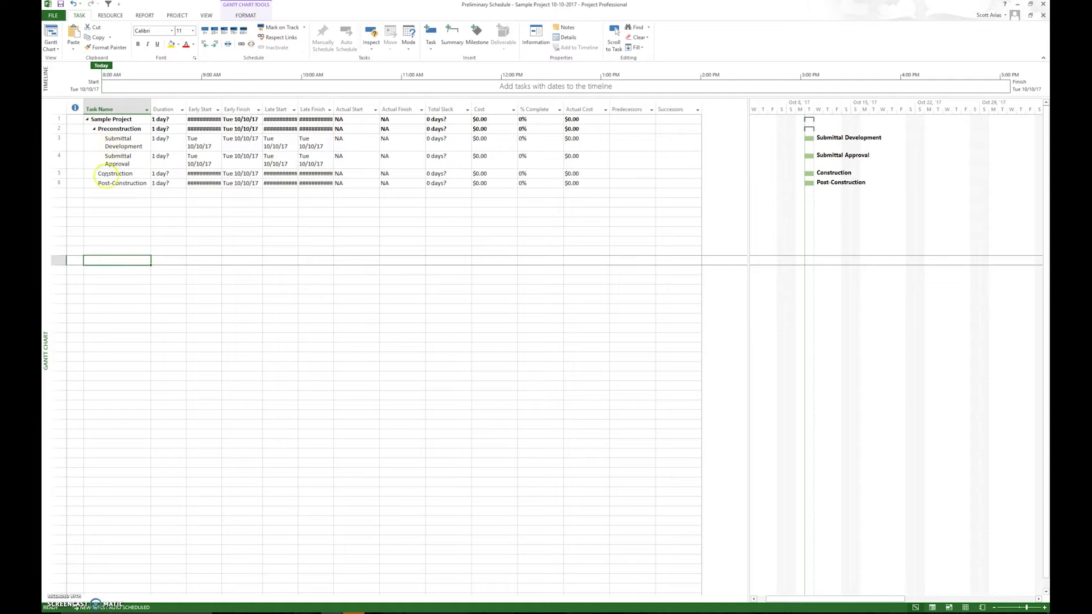
Insert a new task above Submittal Approval and name it LL Items.
{"action": "left_click", "coordinate": [59, 158]}
{"action": "right_click", "coordinate": [59, 159]}
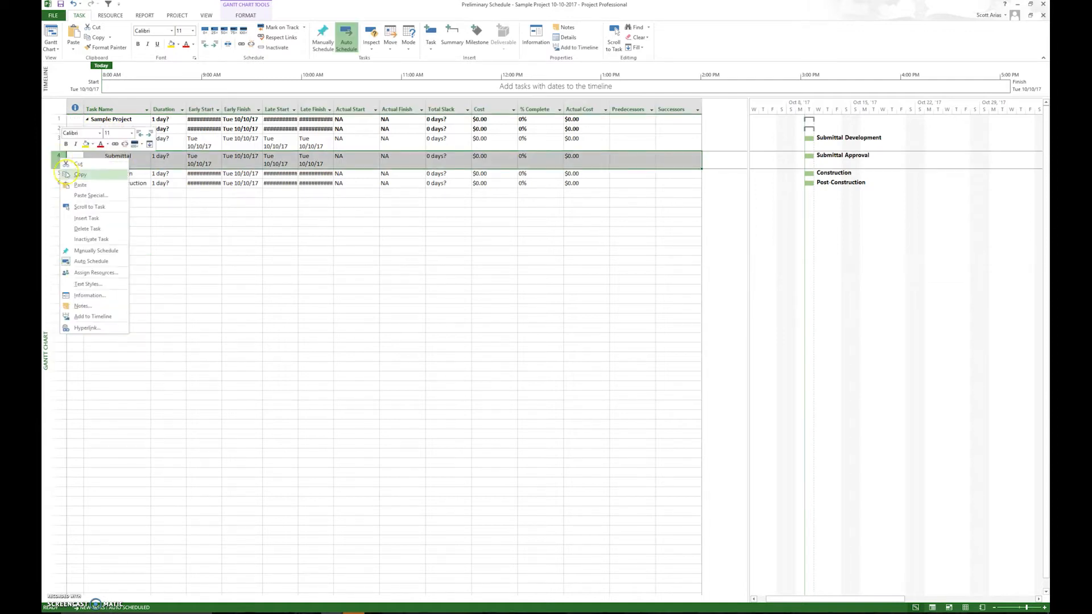
{"action": "left_click", "coordinate": [82, 217]}
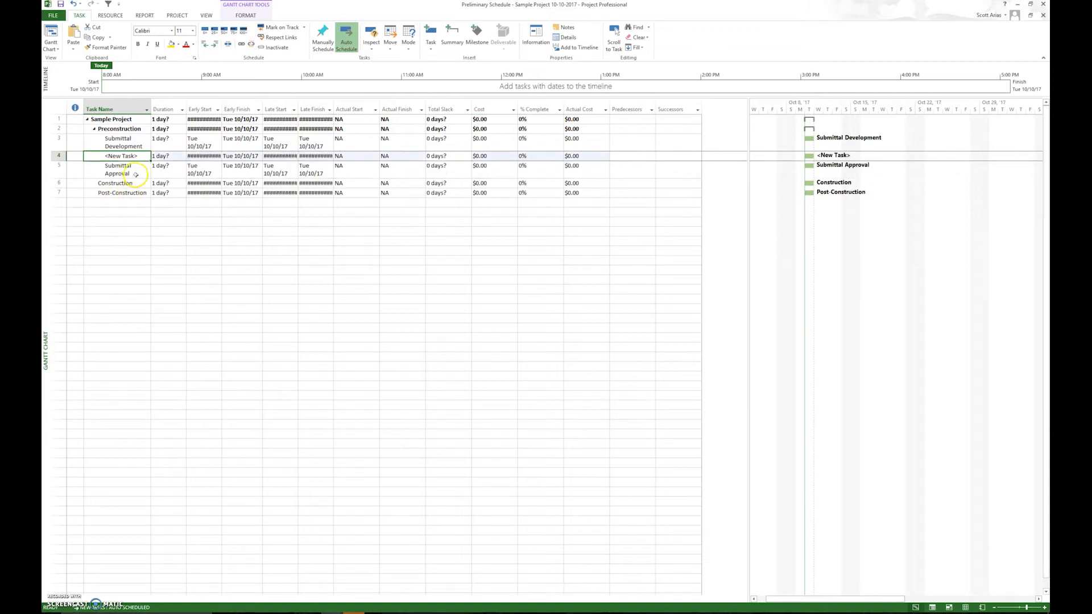
{"action": "type", "text": "LL"}
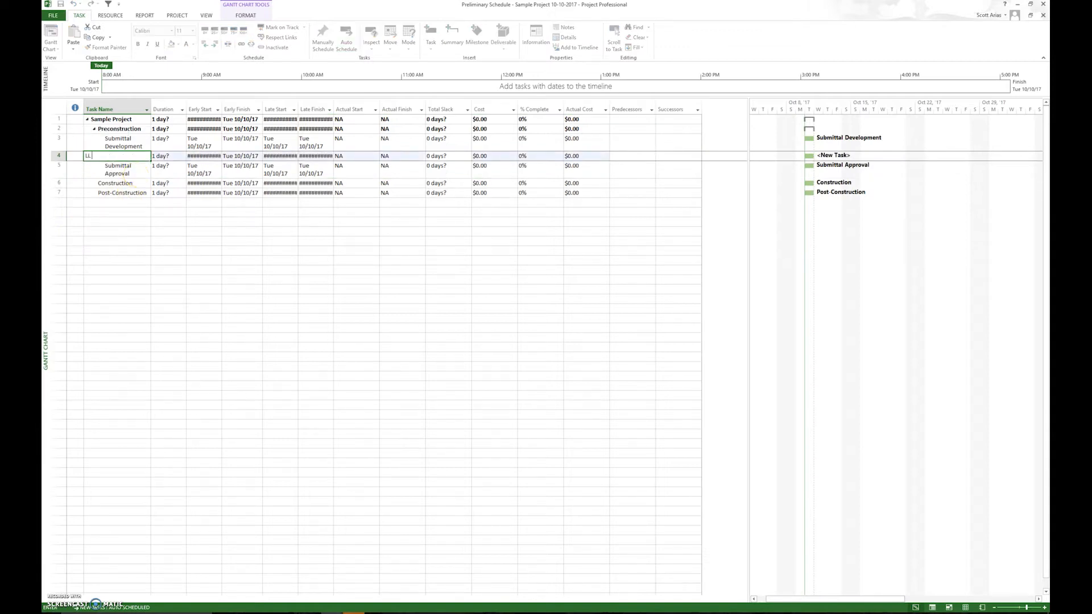
{"action": "type", "text": " Items"}
{"action": "key", "text": "Return"}
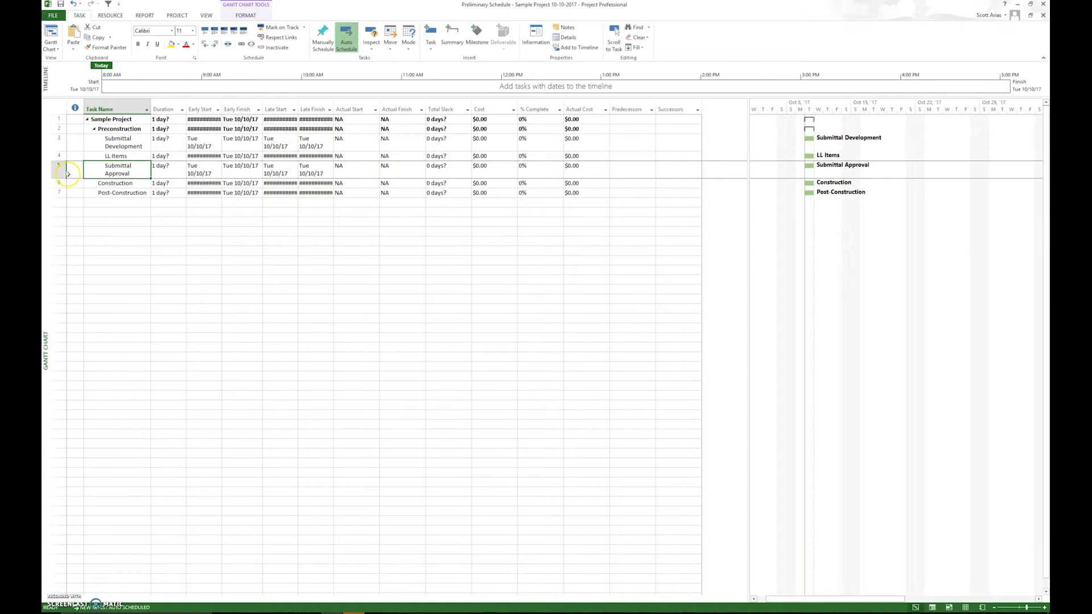
Move the LL Items task below Submittal Approval.
{"action": "left_click", "coordinate": [59, 155]}
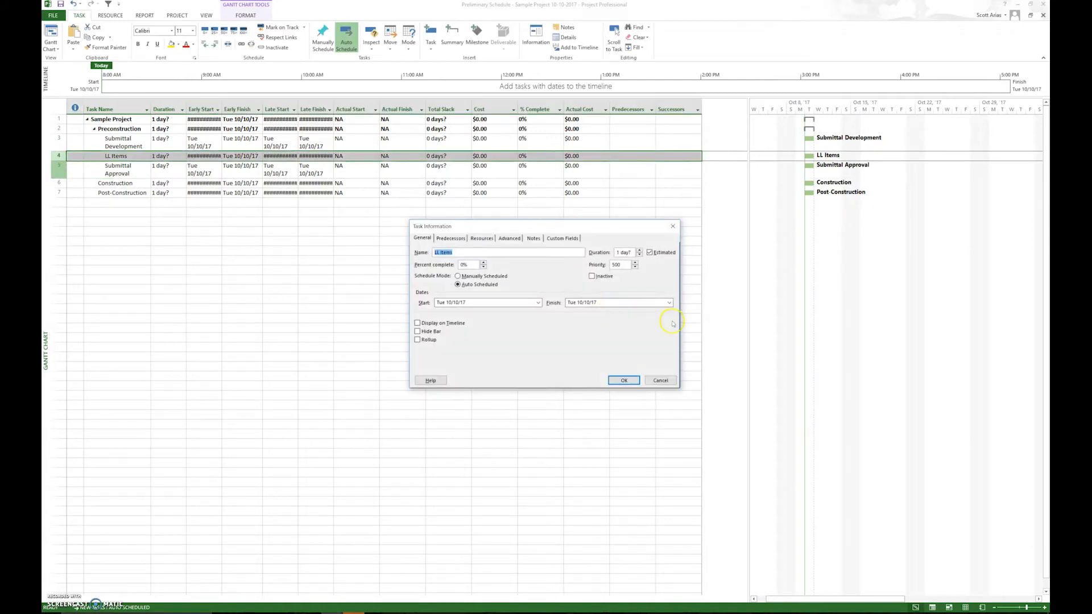
{"action": "left_click", "coordinate": [659, 380]}
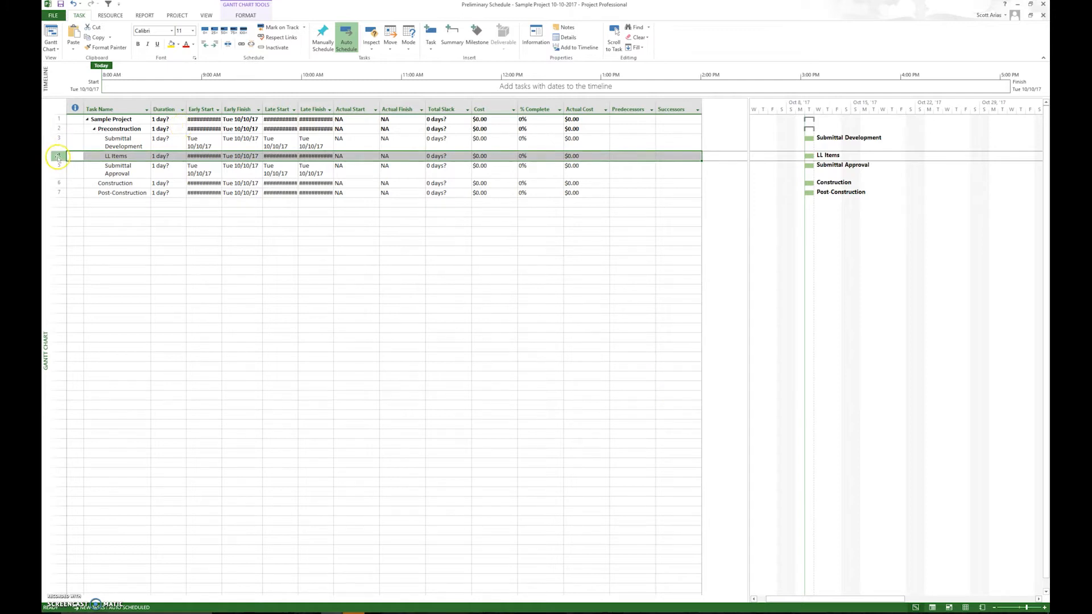
{"action": "left_click_drag", "start_coordinate": [58, 156], "coordinate": [59, 180]}
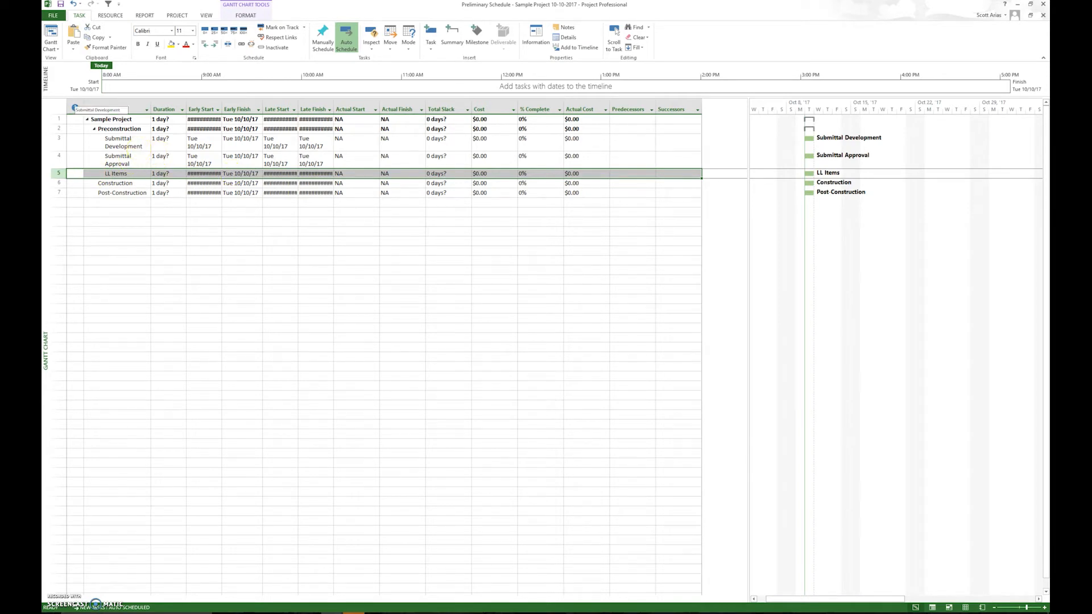
Insert a new task above Submittal Development and name it Precon Items.
{"action": "left_click", "coordinate": [58, 146]}
{"action": "left_click", "coordinate": [57, 138]}
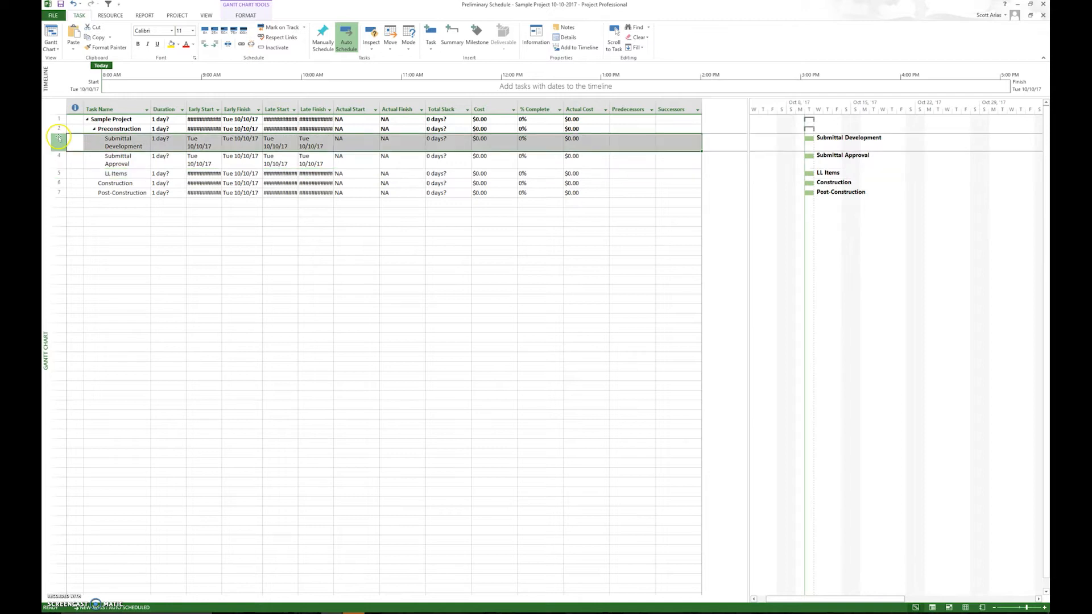
{"action": "right_click", "coordinate": [58, 138]}
{"action": "left_click", "coordinate": [87, 199]}
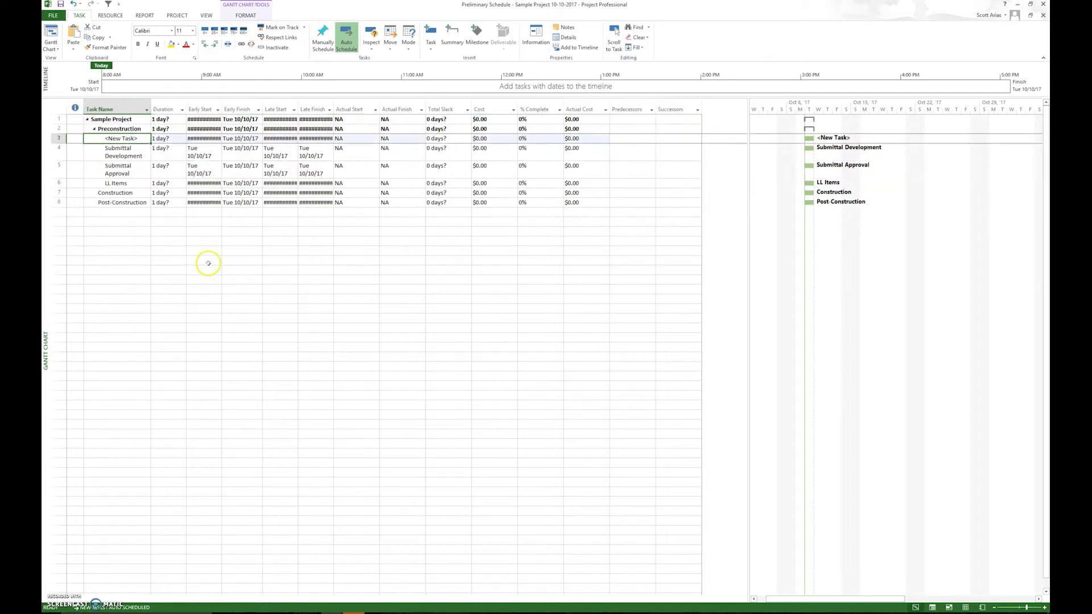
{"action": "type", "text": "Precon Items"}
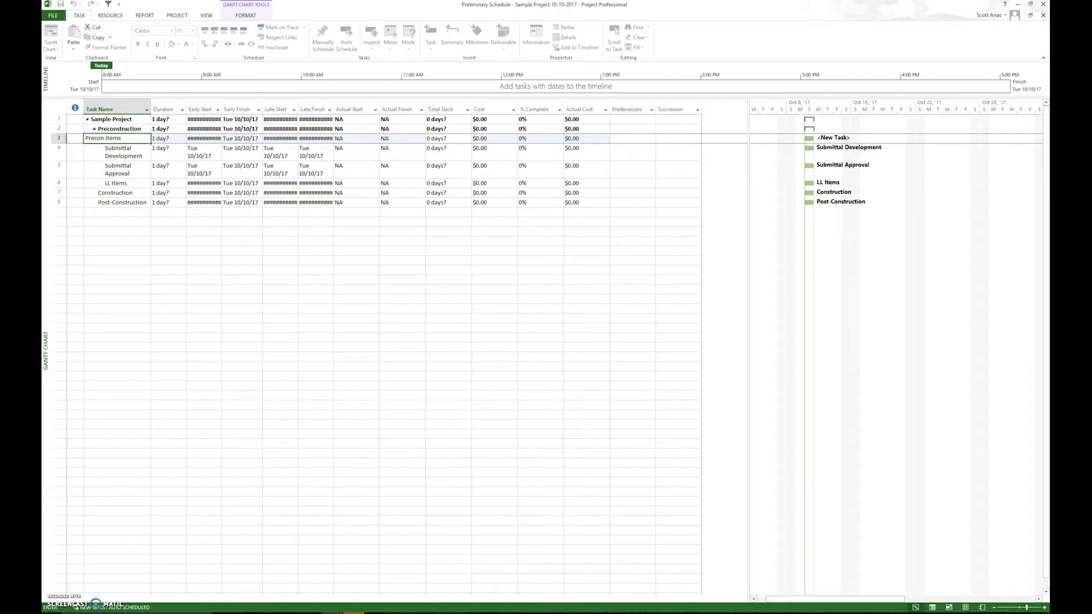
{"action": "key", "text": "Return"}
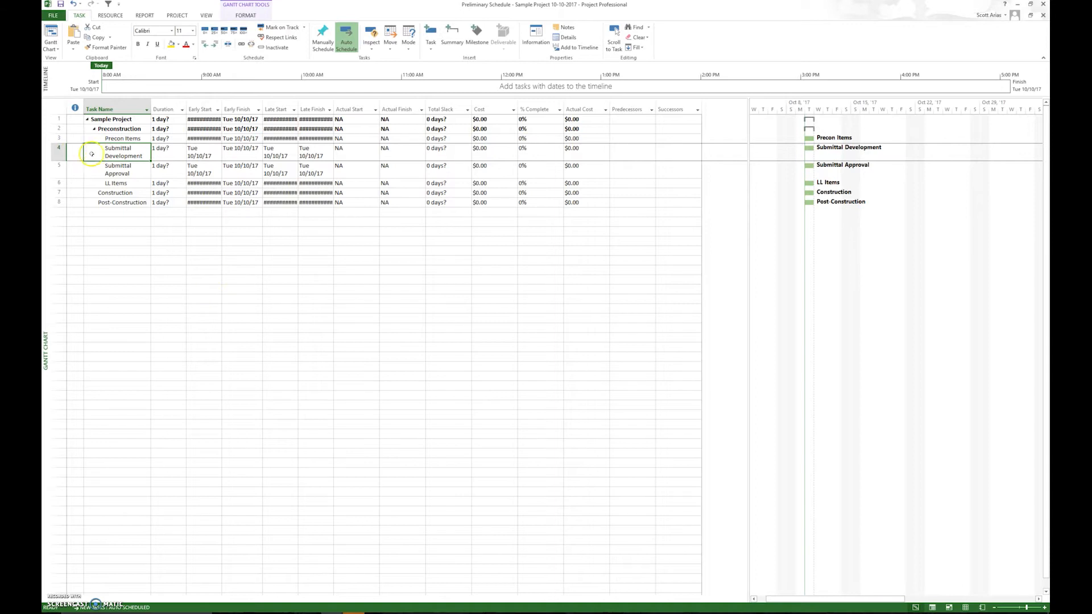
Insert a new task above Precon Items and name it General Requirements.
{"action": "left_click", "coordinate": [59, 138]}
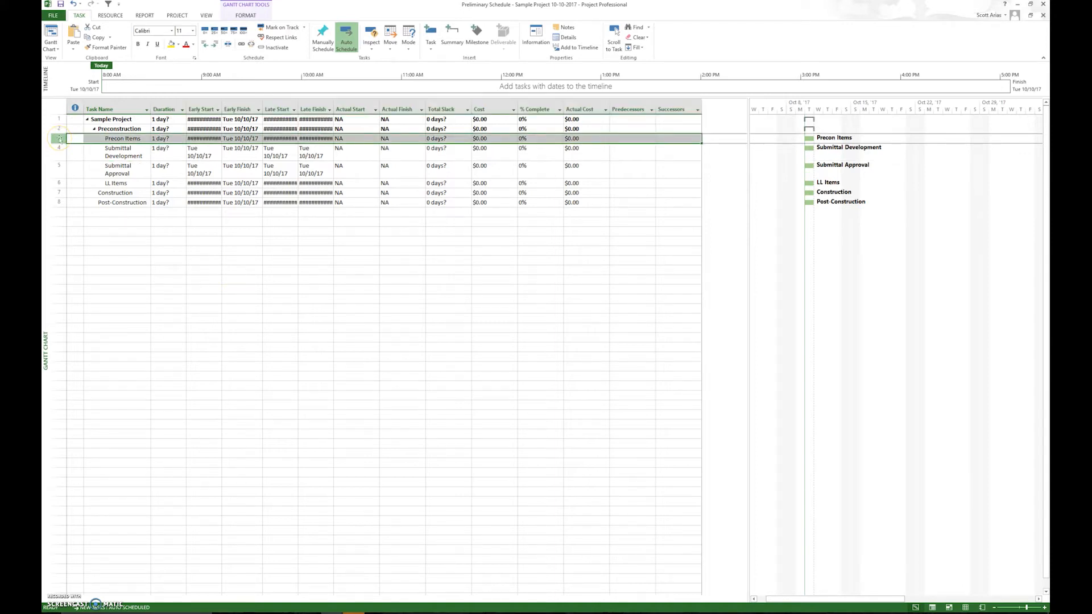
{"action": "right_click", "coordinate": [59, 138]}
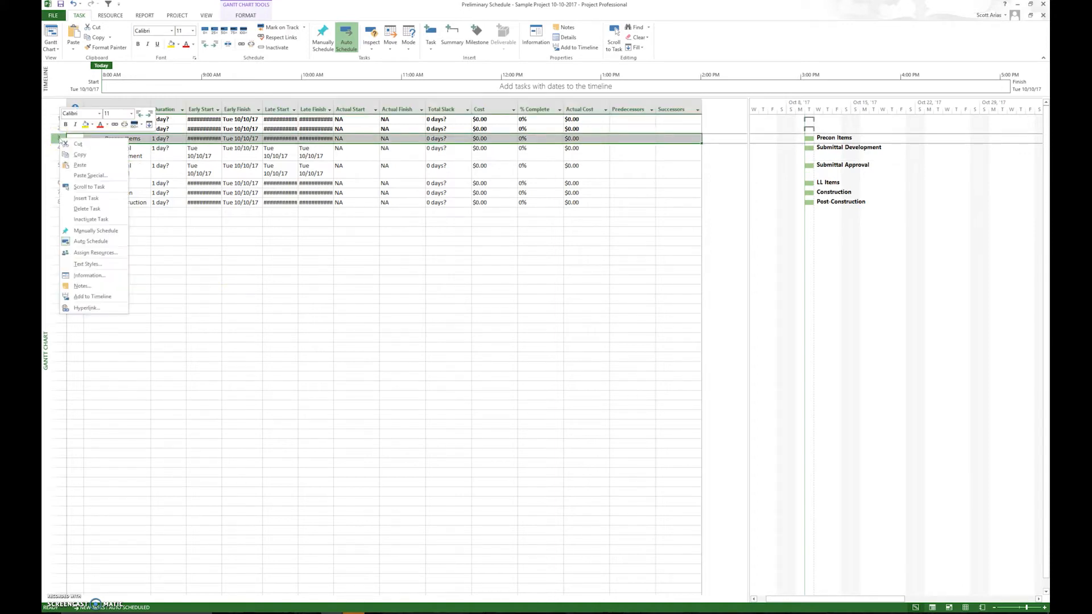
{"action": "left_click", "coordinate": [99, 208]}
{"action": "type", "text": "General "}
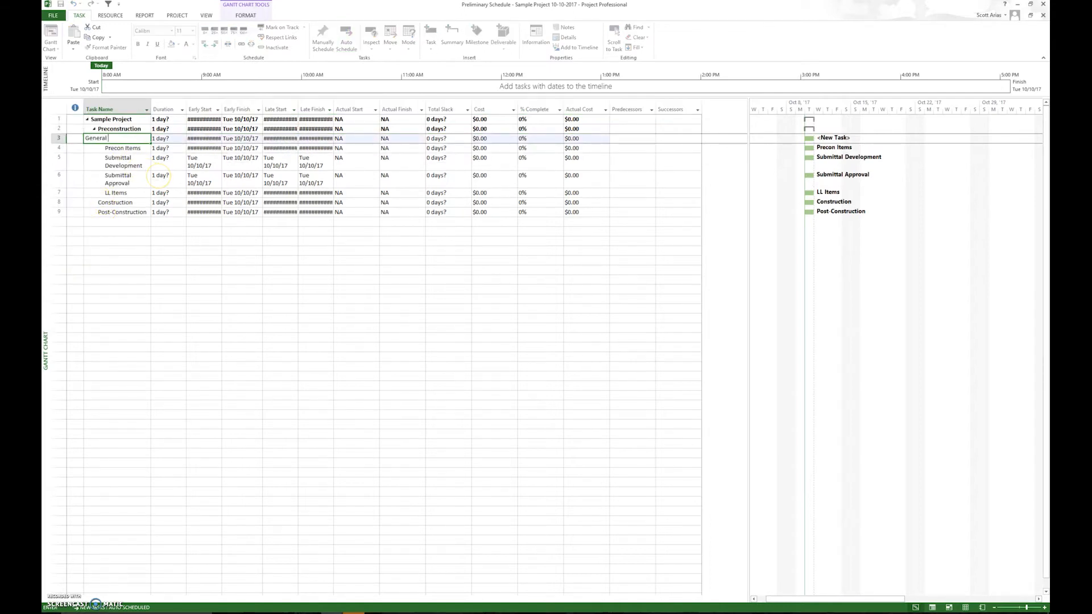
{"action": "type", "text": "Requireme"}
{"action": "key", "text": "Return"}
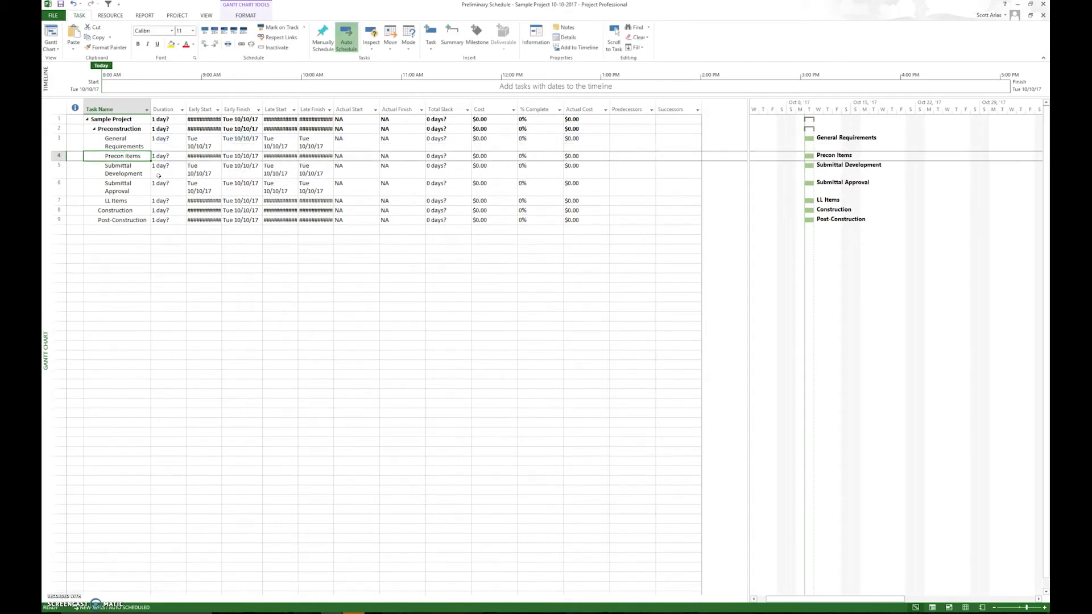
Move the Precon Items task above General Requirements.
{"action": "left_click", "coordinate": [59, 155]}
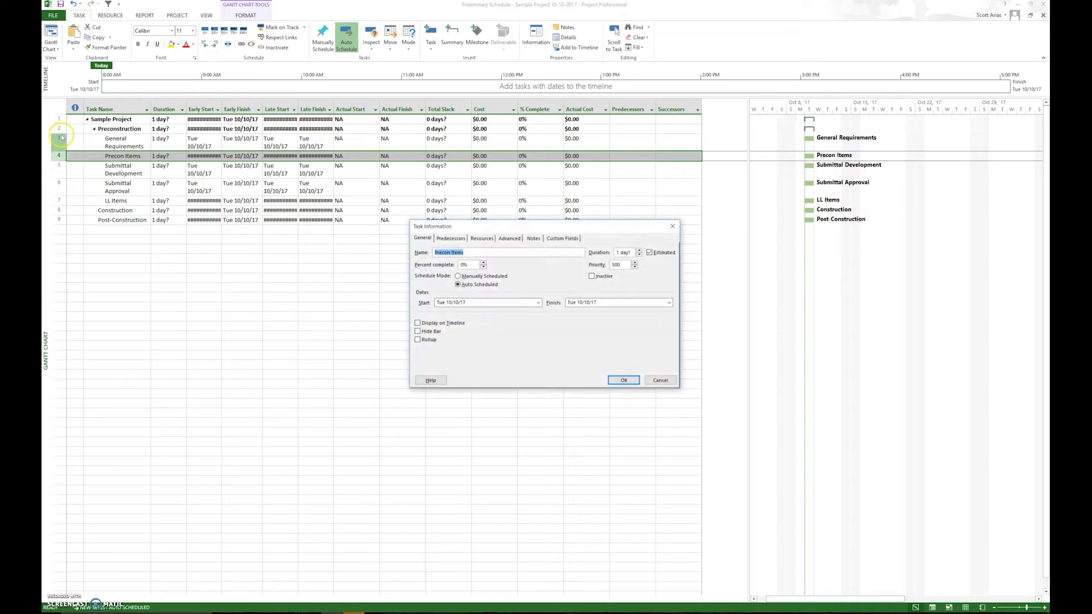
{"action": "left_click", "coordinate": [659, 380]}
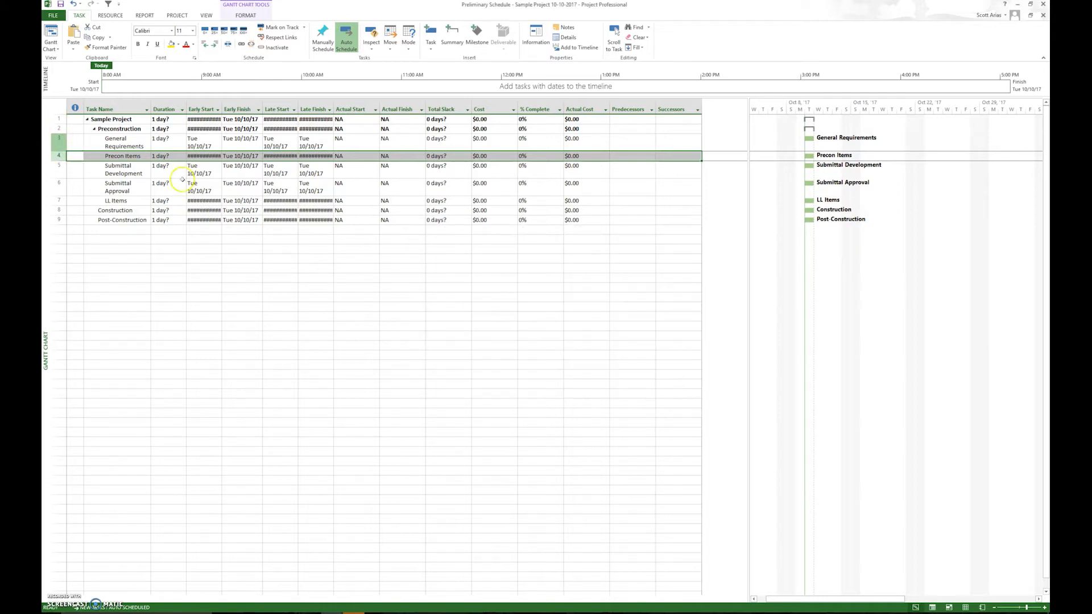
{"action": "left_click_drag", "start_coordinate": [64, 156], "coordinate": [67, 134]}
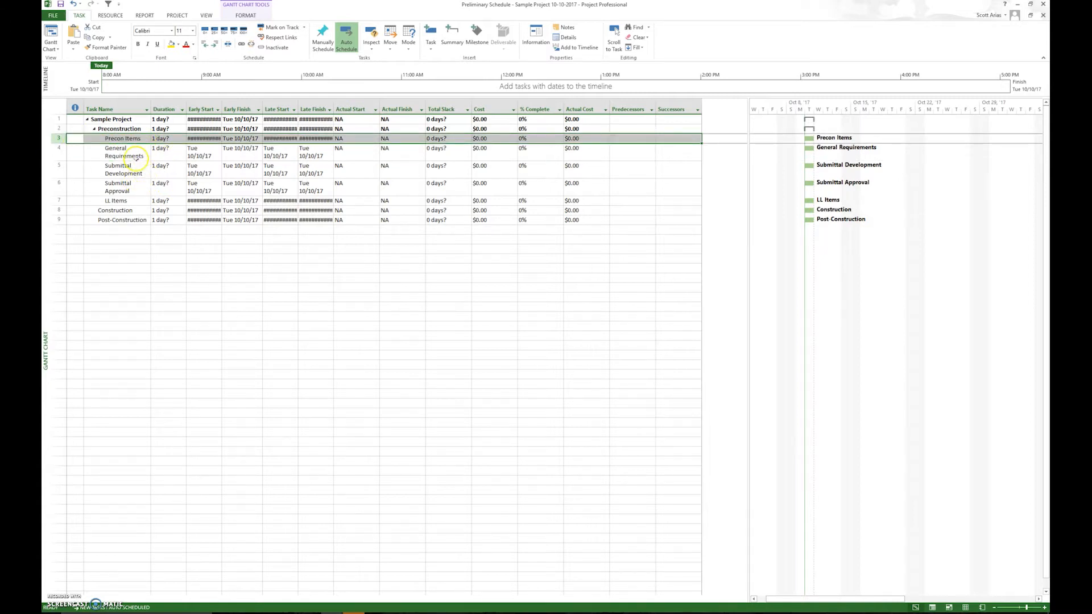
{"action": "left_click", "coordinate": [130, 152]}
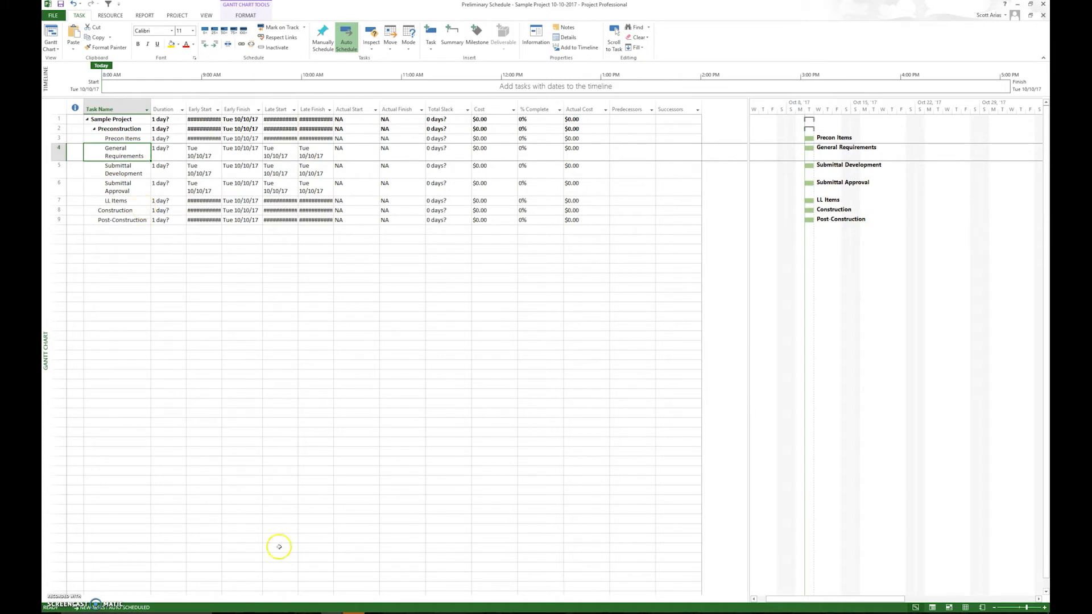
Examine the Design, Submittal Development, Submittal Review and Fabricate & Deliver groups in the Mock Project Schedule Baseline file and return to the Preliminary Schedule.
{"action": "mouse_move", "coordinate": [353, 610]}
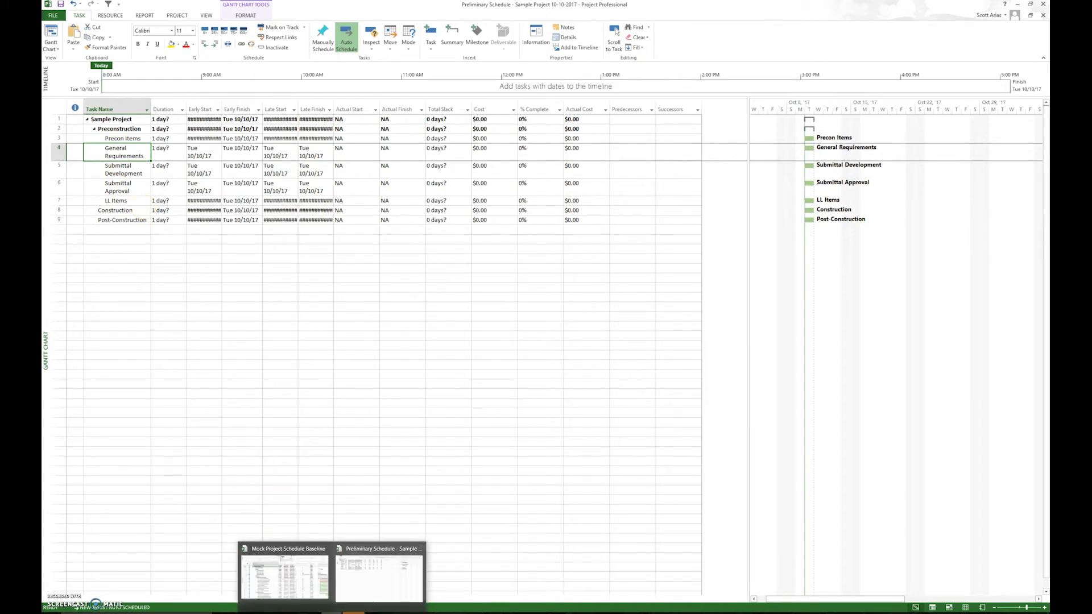
{"action": "left_click", "coordinate": [308, 594]}
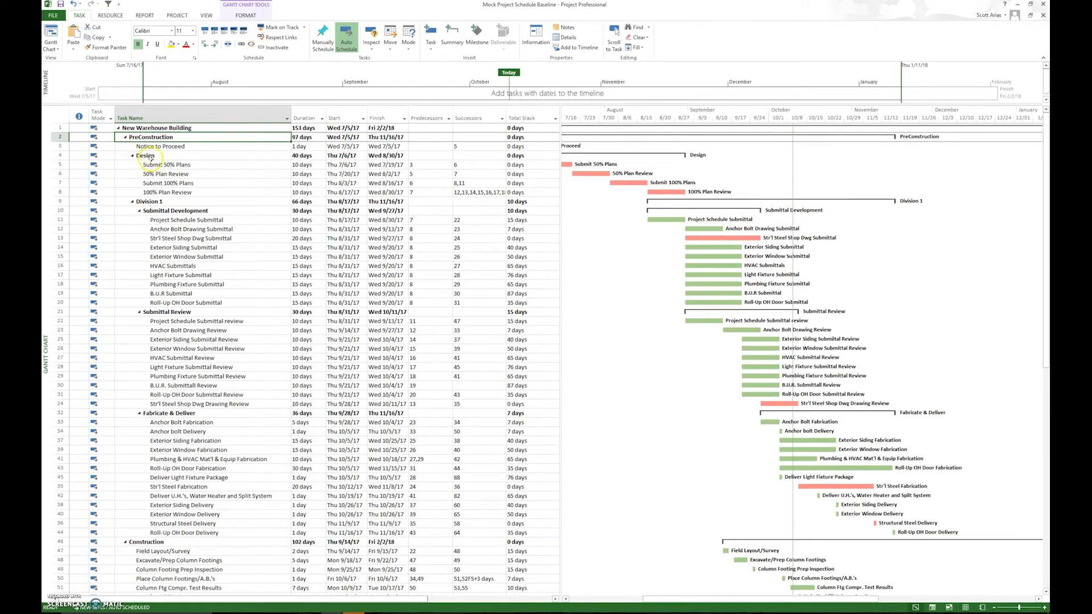
{"action": "left_click", "coordinate": [145, 156]}
{"action": "left_click", "coordinate": [181, 211]}
{"action": "left_click", "coordinate": [182, 311]}
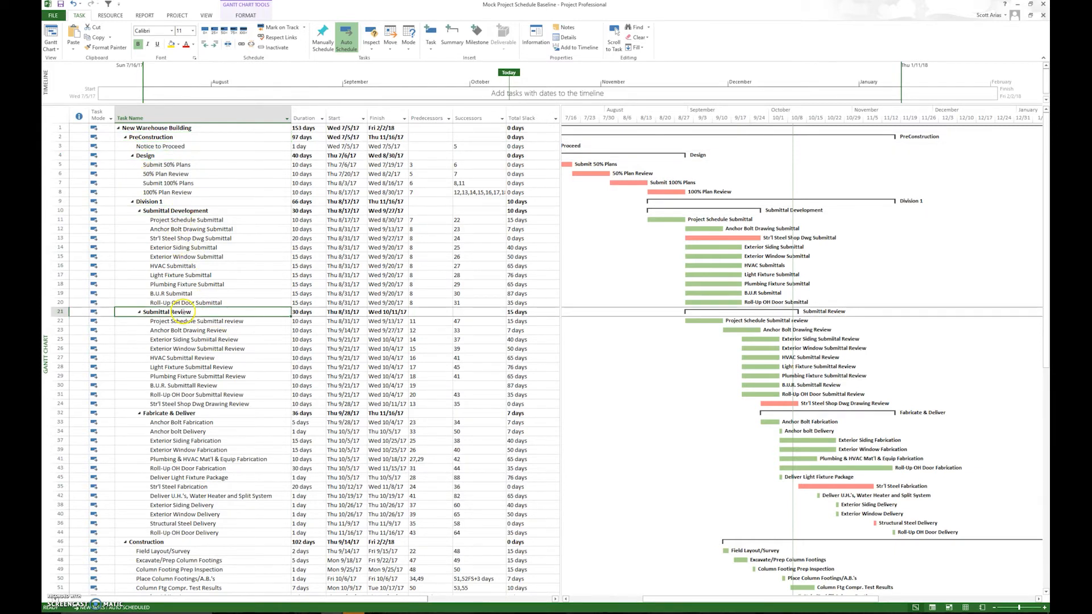
{"action": "left_click", "coordinate": [196, 414]}
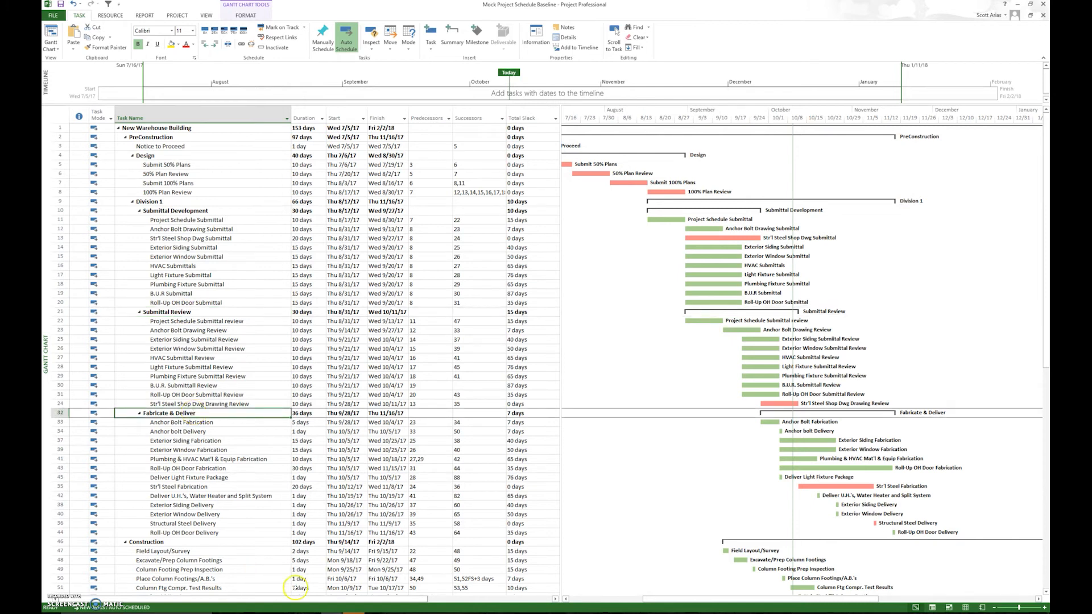
{"action": "left_click", "coordinate": [1045, 592]}
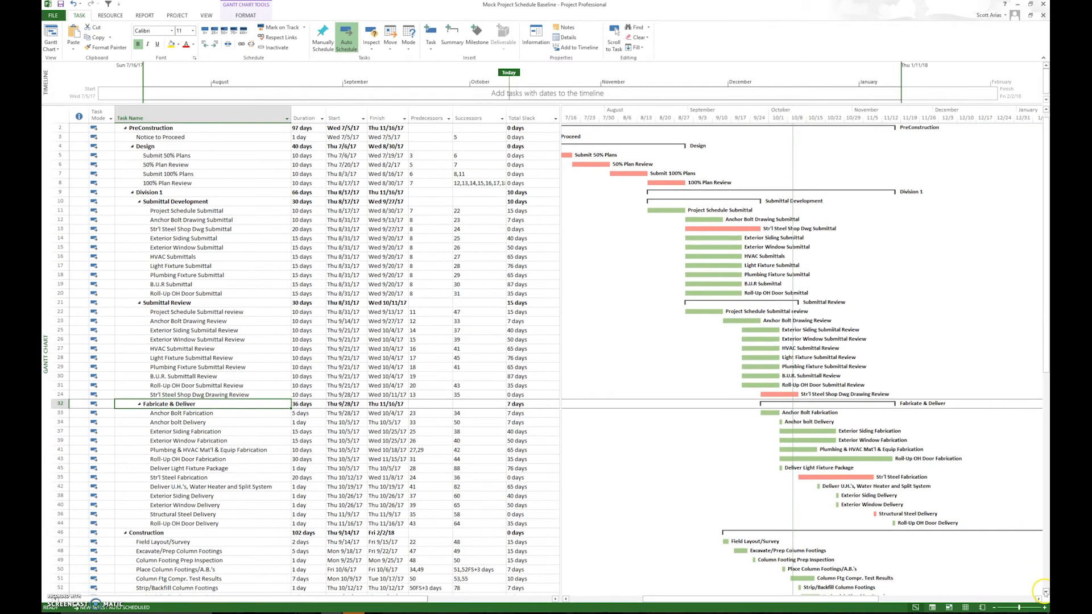
{"action": "left_click", "coordinate": [1046, 127]}
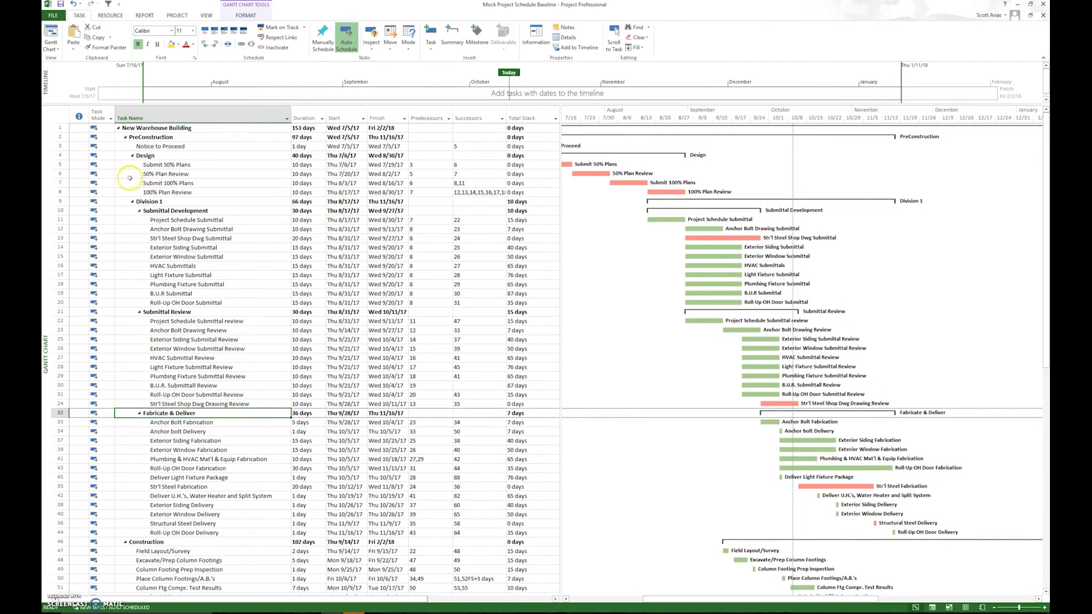
{"action": "mouse_move", "coordinate": [334, 610]}
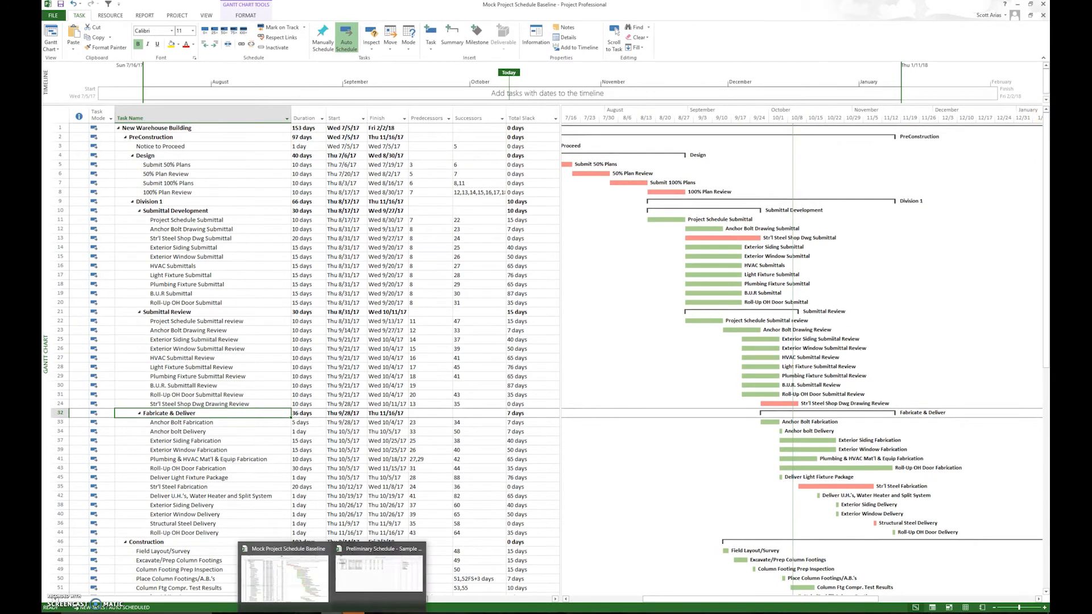
{"action": "left_click", "coordinate": [380, 571]}
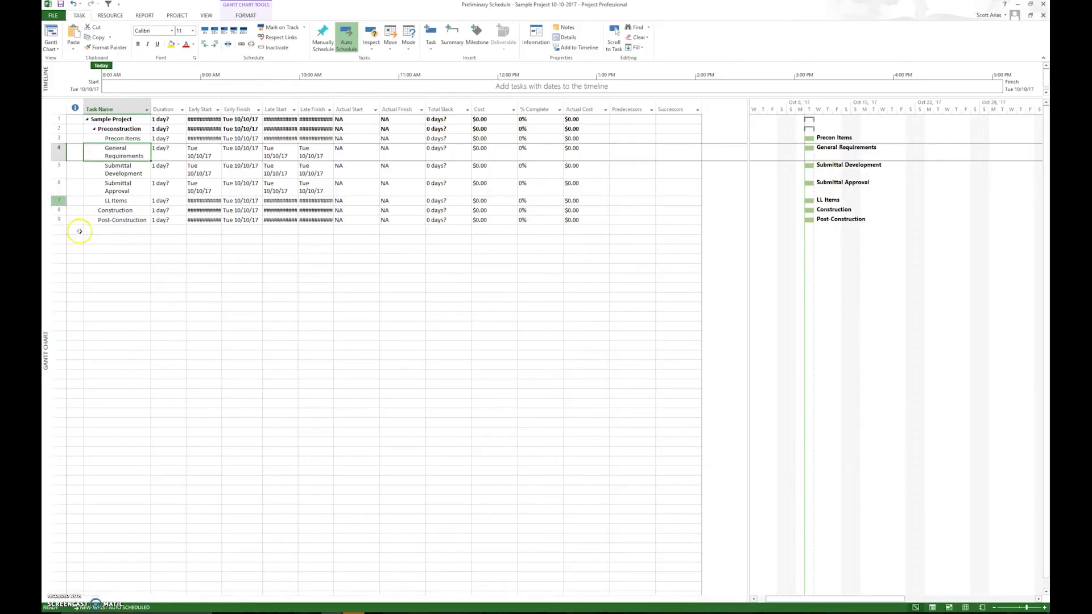
Insert a new task above Precon Items and name it Design.
{"action": "left_click", "coordinate": [58, 139]}
{"action": "right_click", "coordinate": [60, 140]}
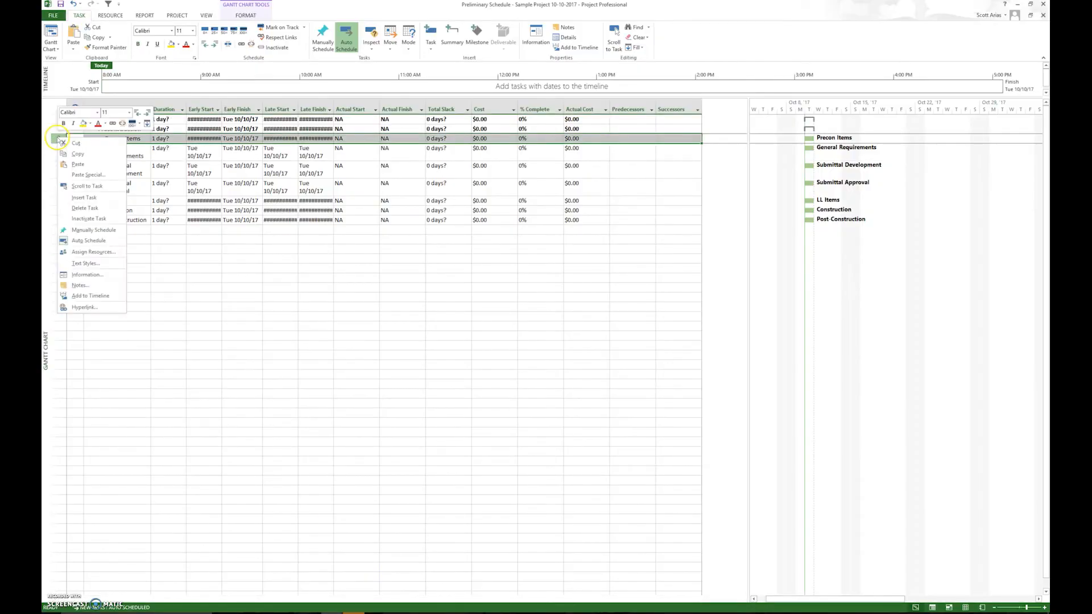
{"action": "left_click", "coordinate": [83, 197]}
{"action": "type", "text": "Design"}
{"action": "key", "text": "Return"}
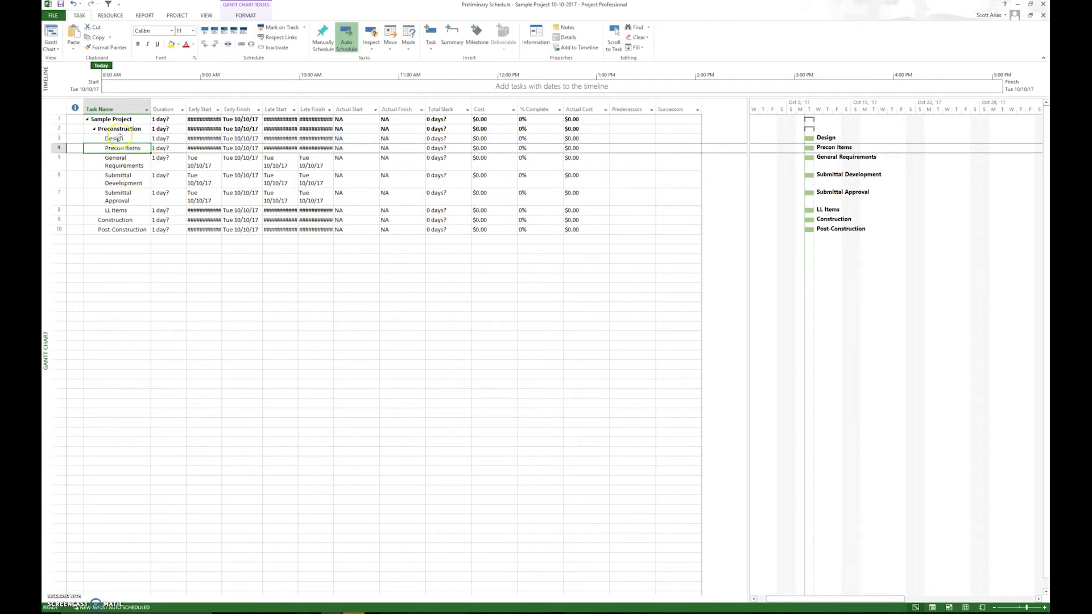
Insert a new task above Post-Construction and name it CSI 02 - Site Work.
{"action": "left_click", "coordinate": [59, 229]}
{"action": "right_click", "coordinate": [59, 229]}
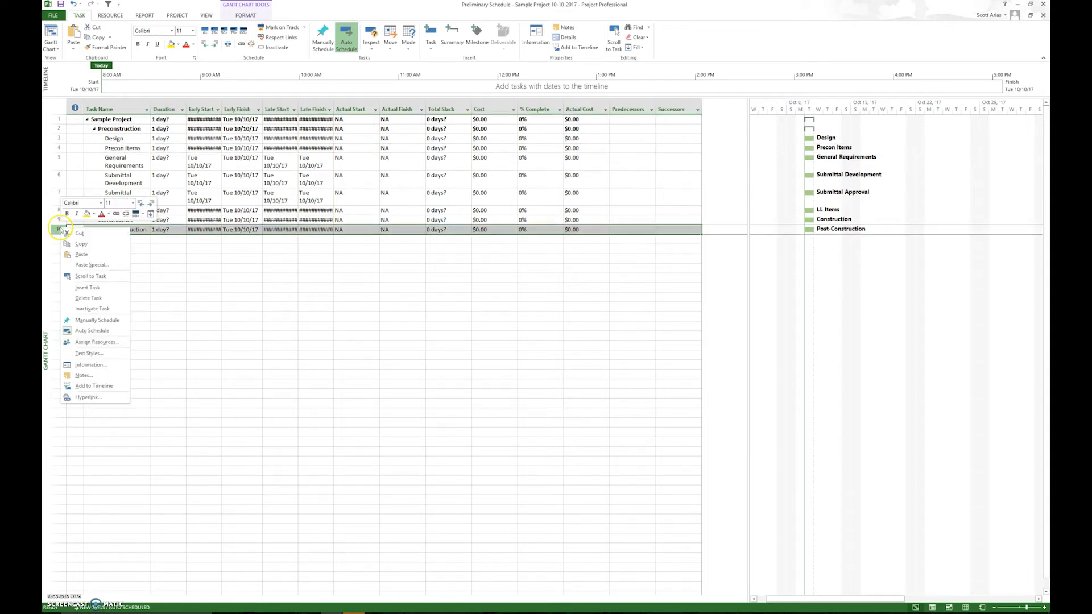
{"action": "left_click", "coordinate": [88, 288]}
{"action": "left_click", "coordinate": [136, 266]}
{"action": "left_click", "coordinate": [135, 229]}
{"action": "type", "text": "CSI 02"}
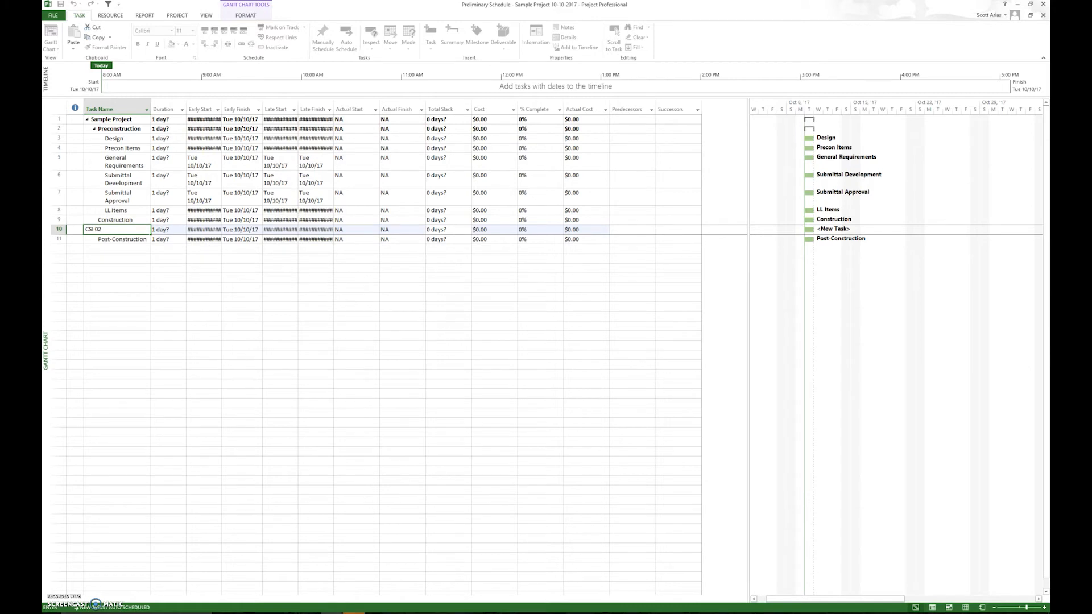
{"action": "type", "text": " - site Wo"}
{"action": "key", "text": "BackSpace"}
{"action": "key", "text": "BackSpace"}
{"action": "key", "text": "BackSpace"}
{"action": "key", "text": "BackSpace"}
{"action": "key", "text": "BackSpace"}
{"action": "key", "text": "BackSpace"}
{"action": "key", "text": "BackSpace"}
{"action": "key", "text": "BackSpace"}
{"action": "type", "text": "Site Work"}
{"action": "key", "text": "Return"}
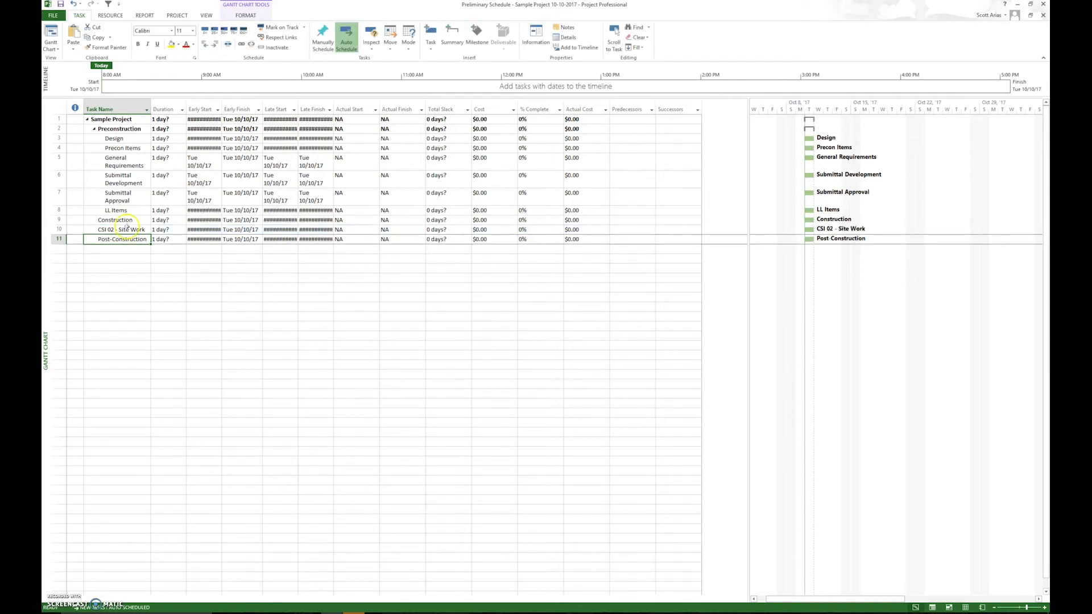
Insert a new task above Post-Construction and name it CSI 03 - Concrete.
{"action": "left_click", "coordinate": [60, 238]}
{"action": "right_click", "coordinate": [60, 239]}
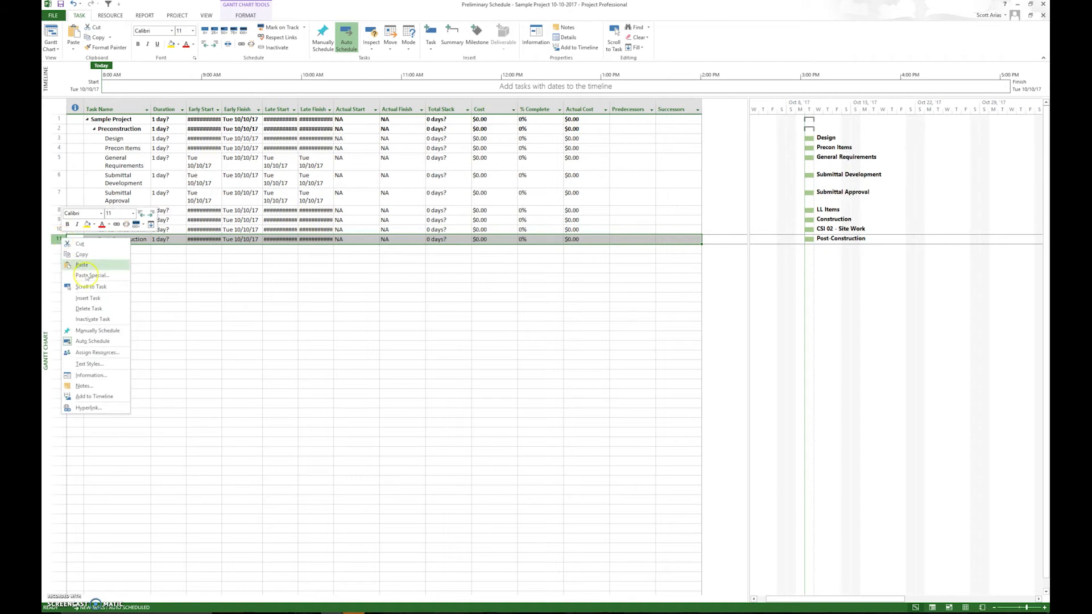
{"action": "left_click", "coordinate": [85, 304]}
{"action": "left_click", "coordinate": [115, 258]}
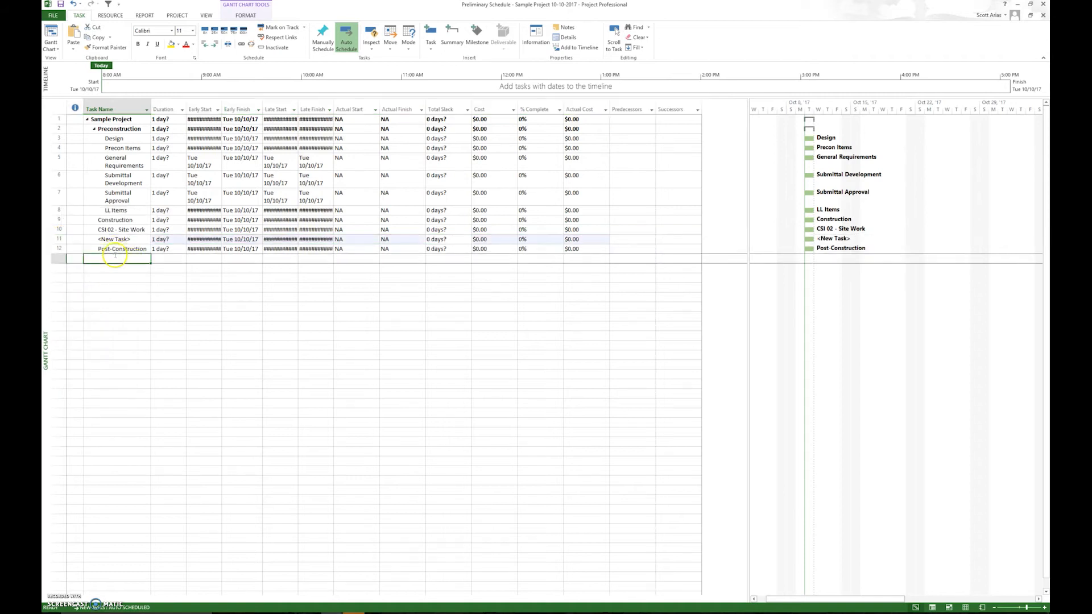
{"action": "left_click", "coordinate": [121, 239]}
{"action": "type", "text": "CS"}
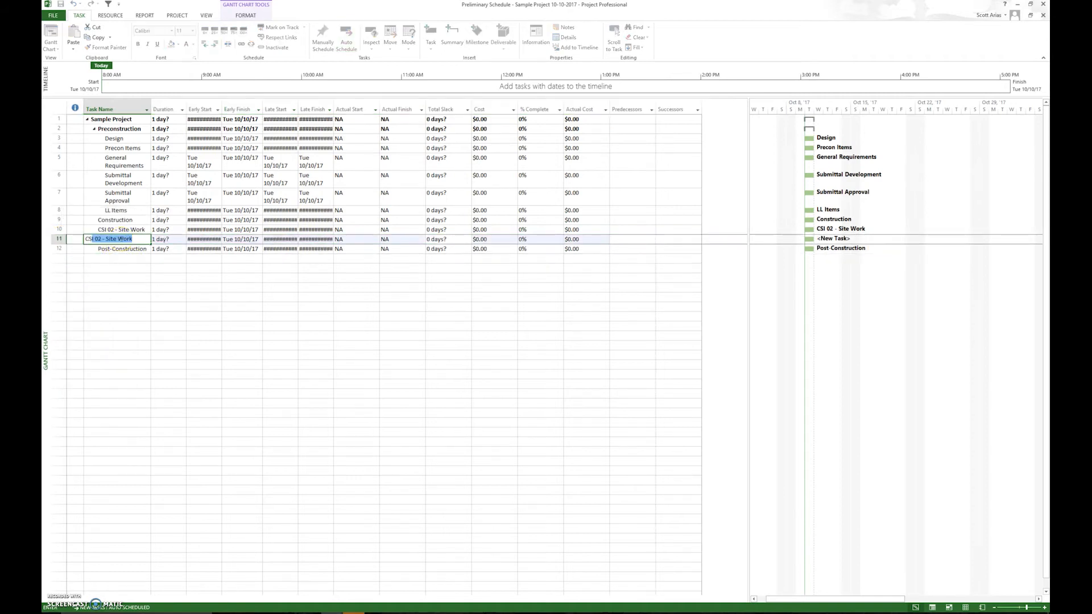
{"action": "type", "text": "I 03 - Concrete"}
{"action": "key", "text": "Return"}
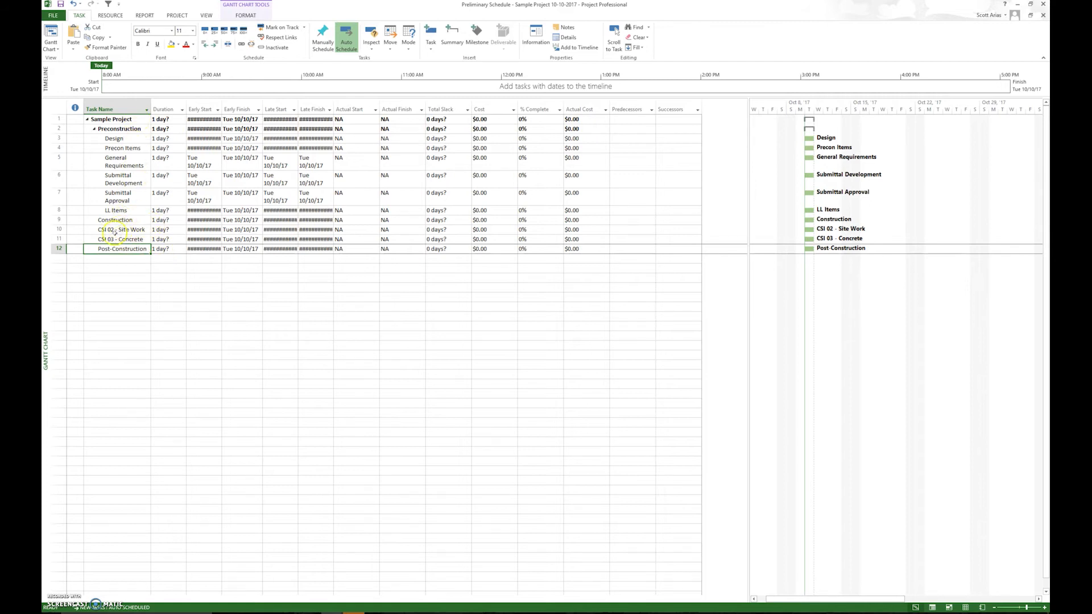
Indent the CSI 02 - Site Work and CSI 03 - Concrete tasks as subtasks of Construction.
{"action": "left_click_drag", "start_coordinate": [58, 228], "coordinate": [59, 240]}
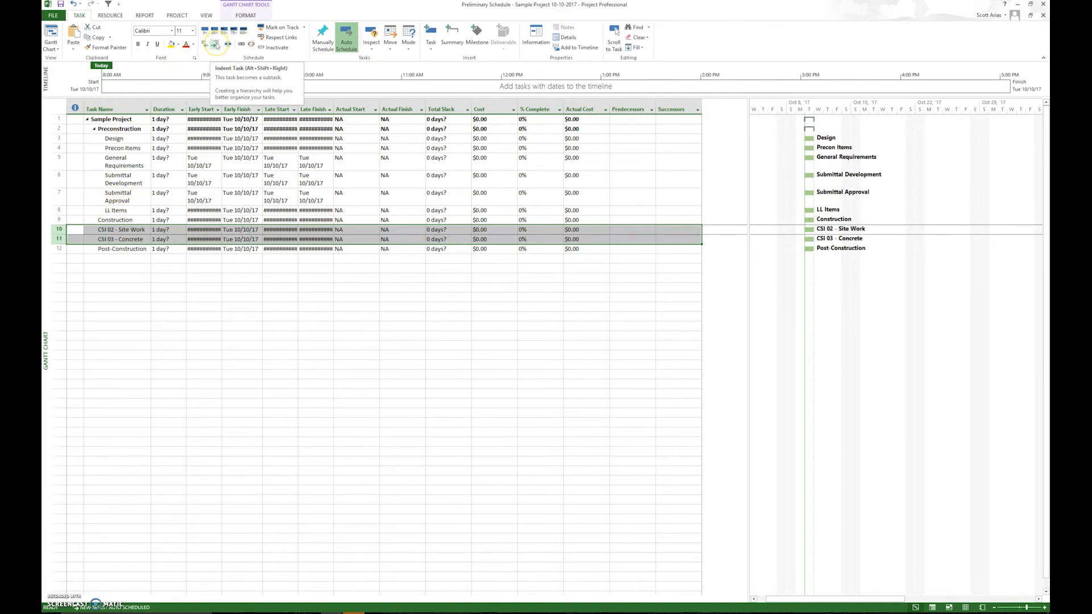
{"action": "left_click", "coordinate": [216, 45]}
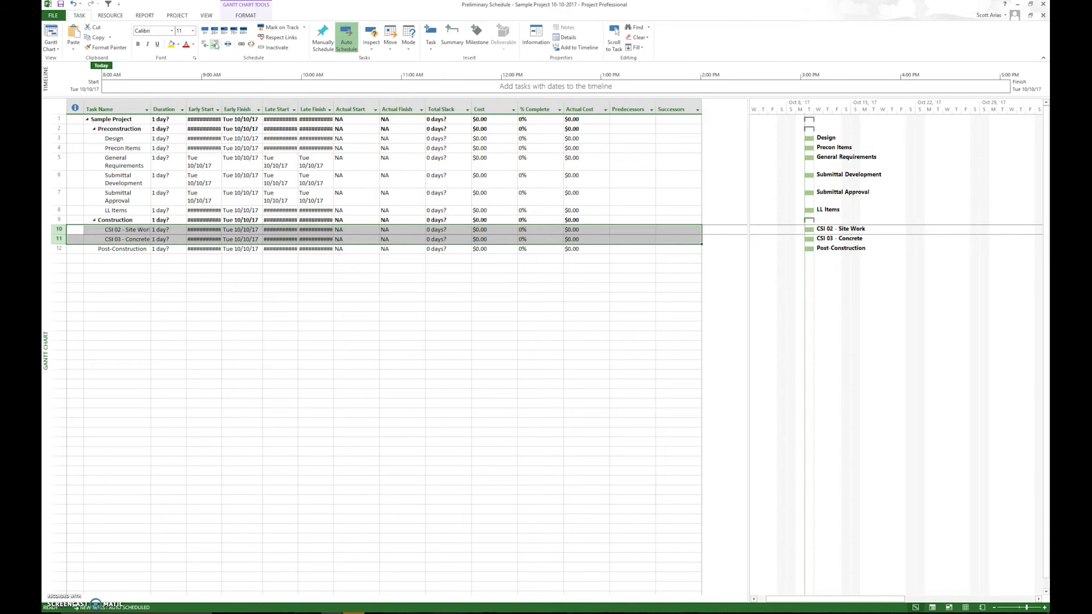
{"action": "left_click", "coordinate": [122, 297]}
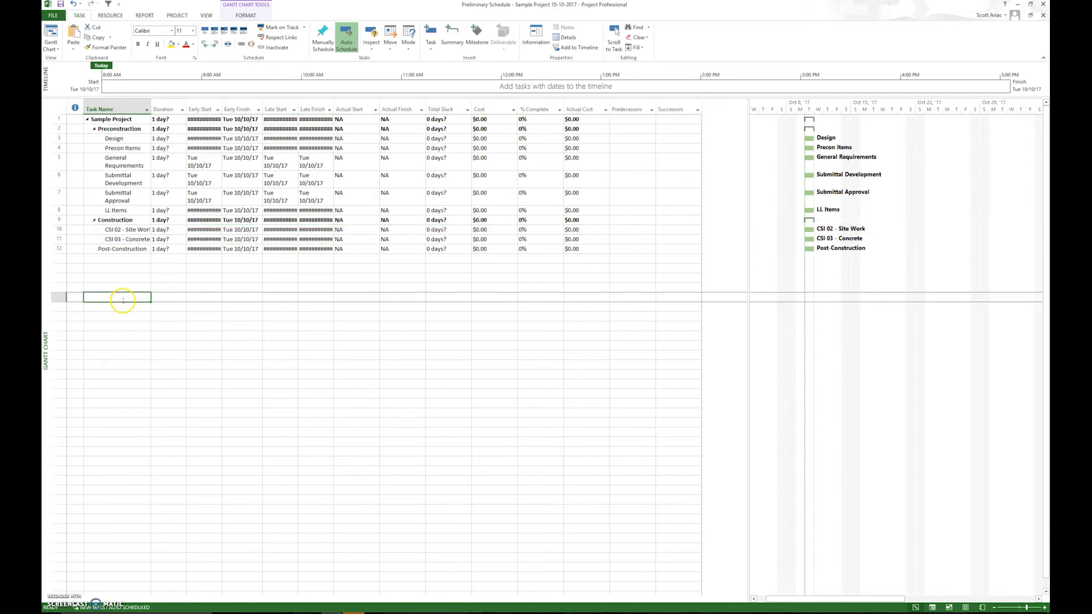
Add a task named CCD directly below Post-Construction.
{"action": "left_click", "coordinate": [112, 257]}
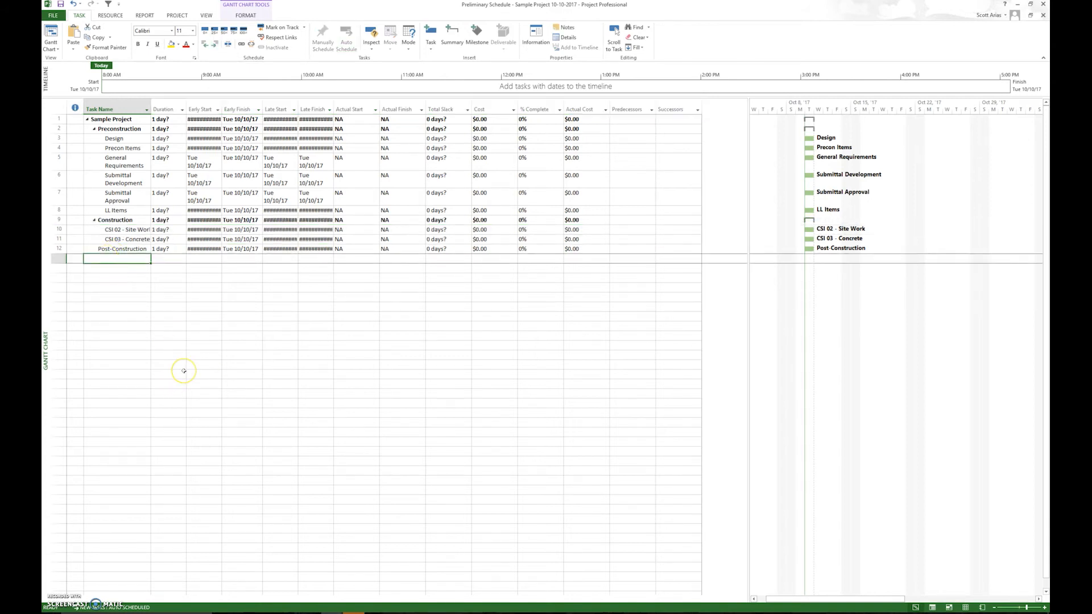
{"action": "type", "text": "CCD"}
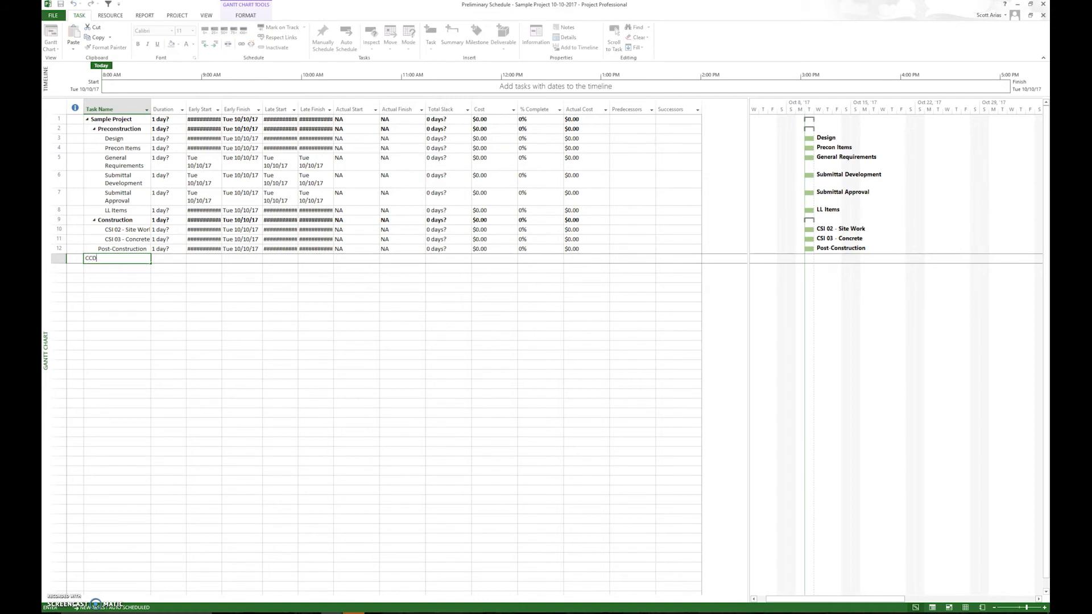
{"action": "key", "text": "Return"}
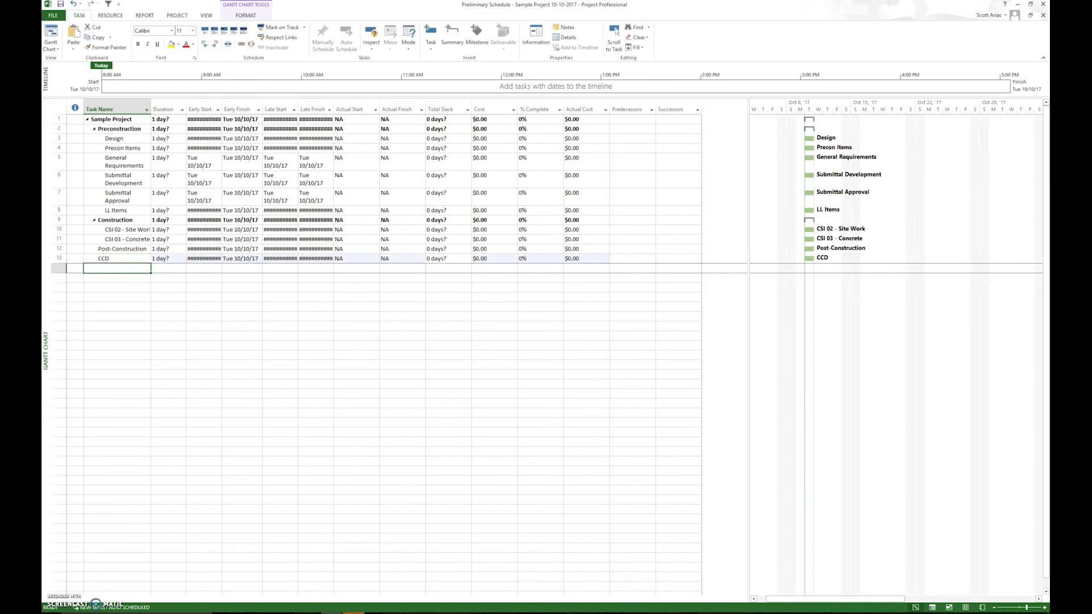
Switch to the Mock Project Schedule Baseline file and copy the C of O Inspection task at the end of its Construction group.
{"action": "mouse_move", "coordinate": [354, 612]}
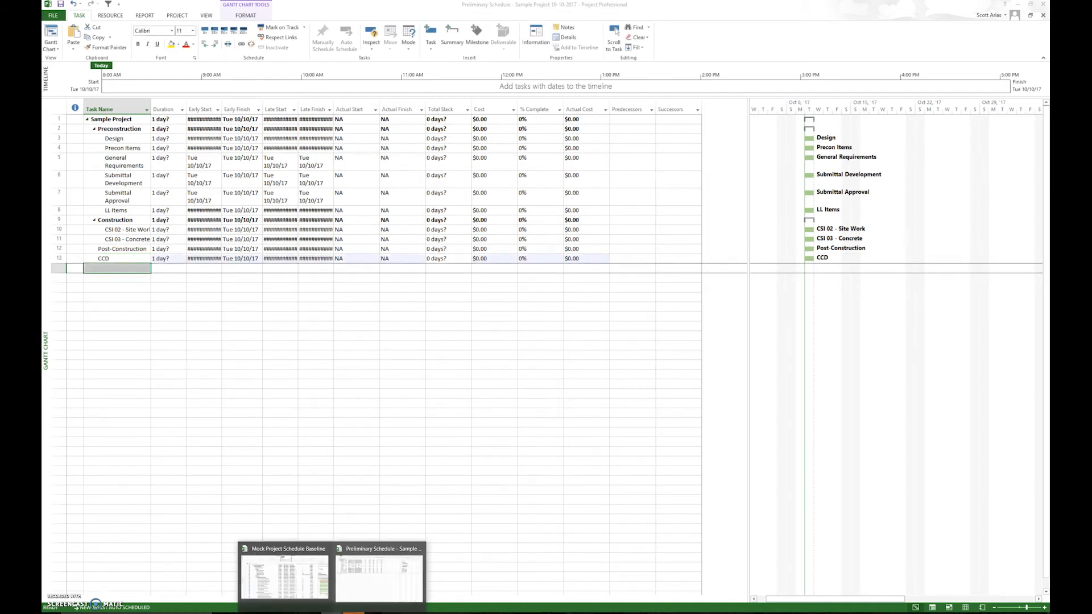
{"action": "left_click", "coordinate": [304, 569]}
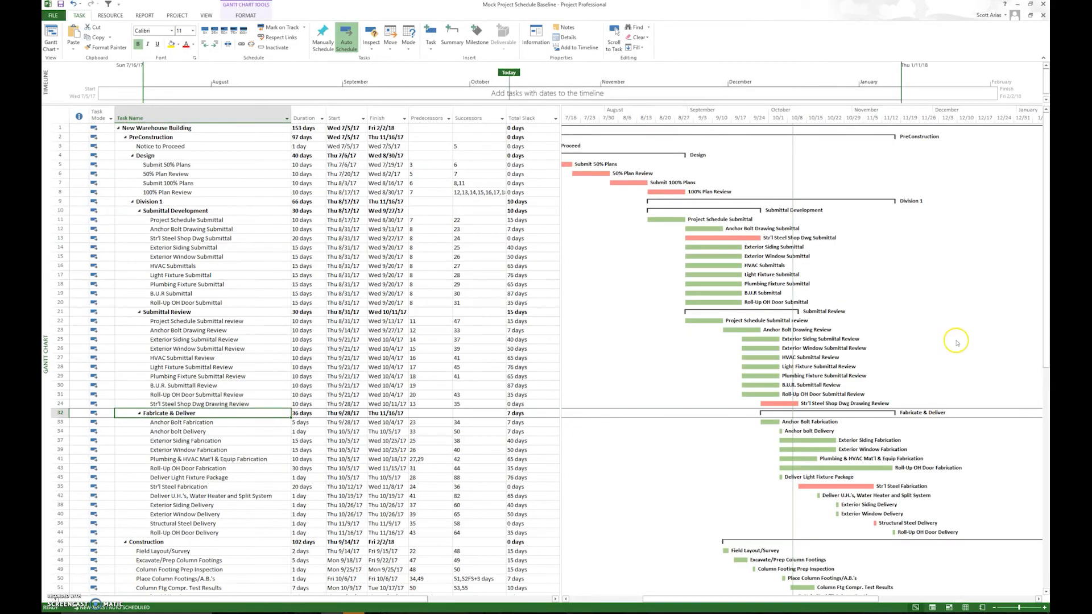
{"action": "left_click_drag", "start_coordinate": [1045, 208], "coordinate": [1047, 528]}
{"action": "left_click", "coordinate": [139, 579]}
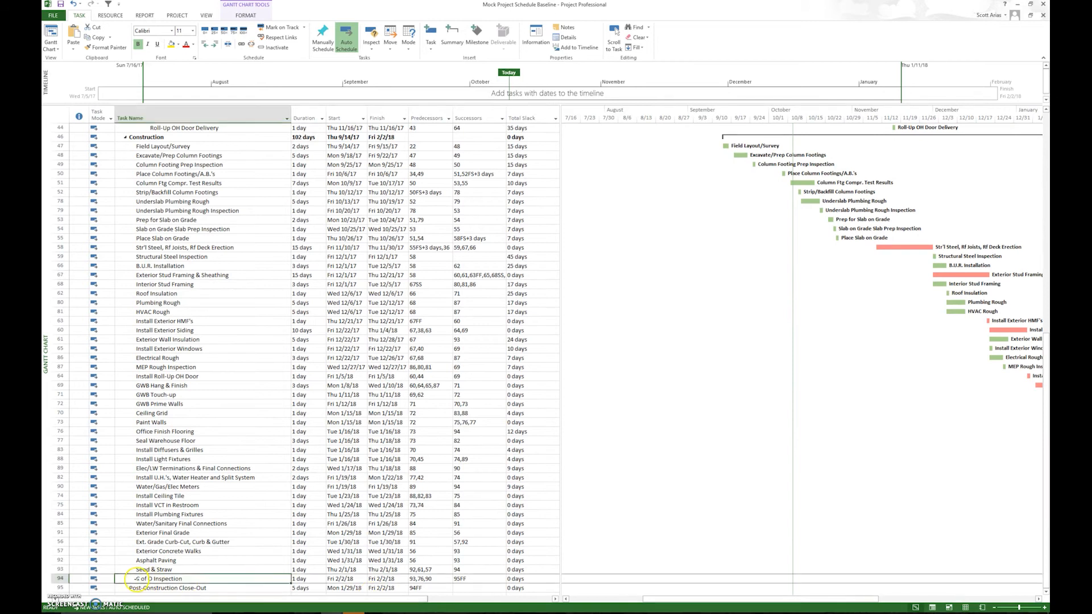
{"action": "left_click", "coordinate": [59, 579]}
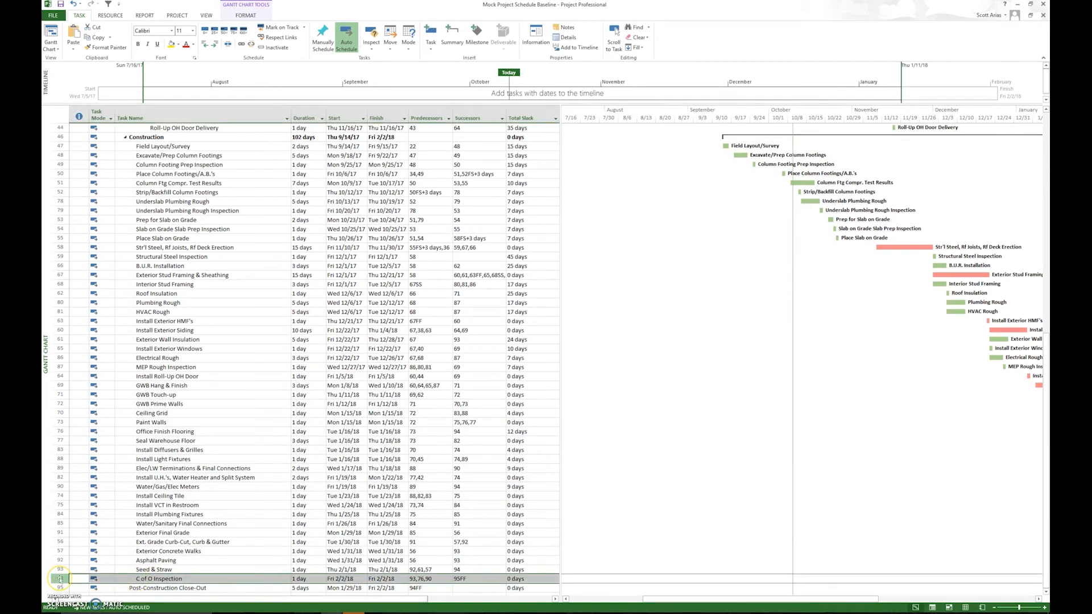
{"action": "right_click", "coordinate": [59, 579]}
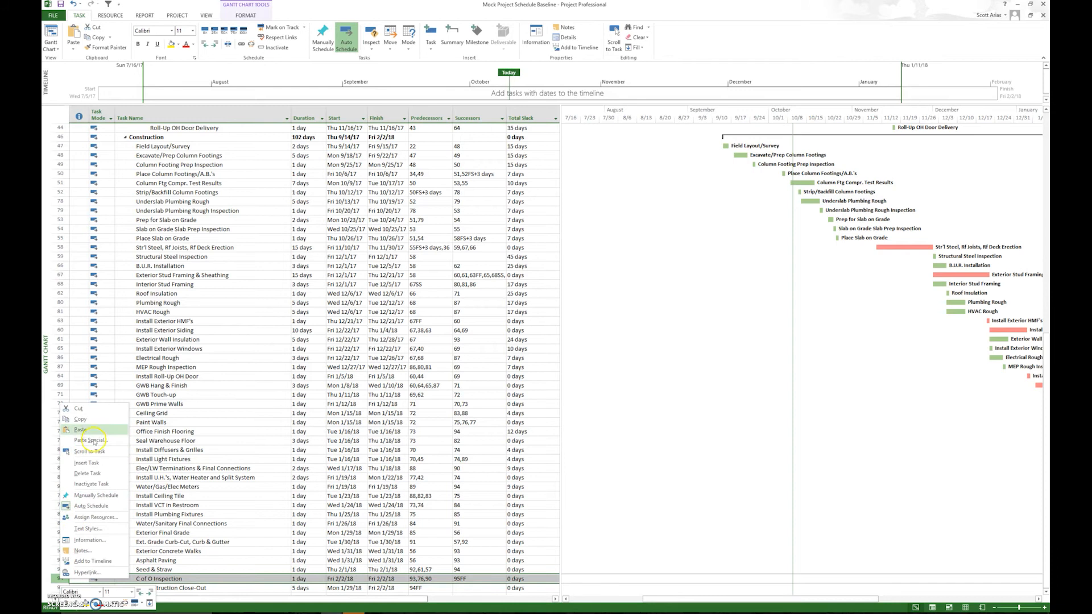
{"action": "left_click", "coordinate": [80, 419]}
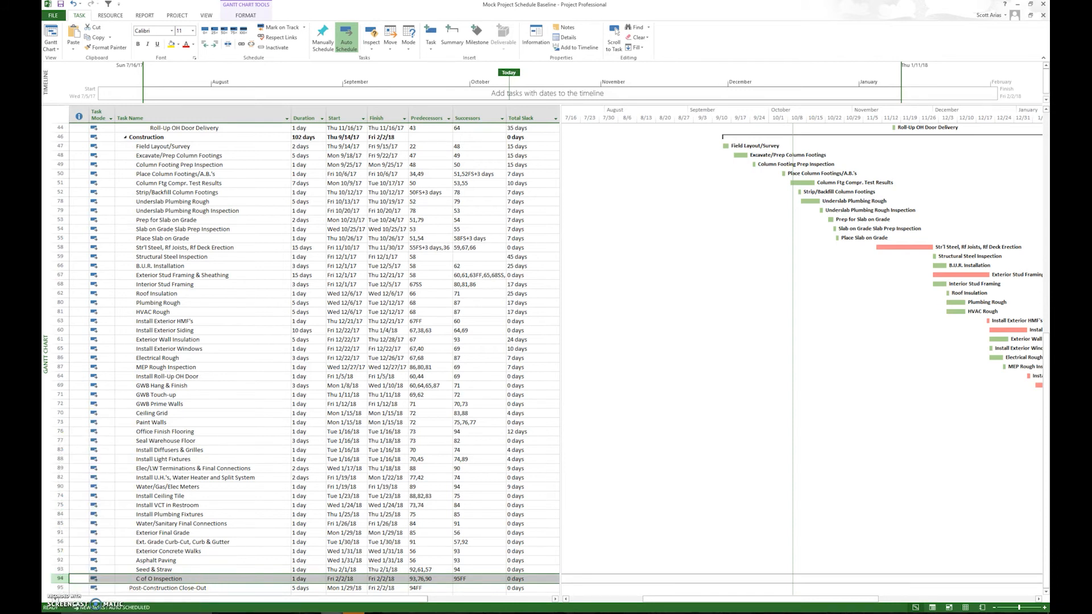
Return to the Preliminary Schedule and paste the copied C of O Inspection task below CCD, continuing past the predecessor paste errors.
{"action": "mouse_move", "coordinate": [304, 604]}
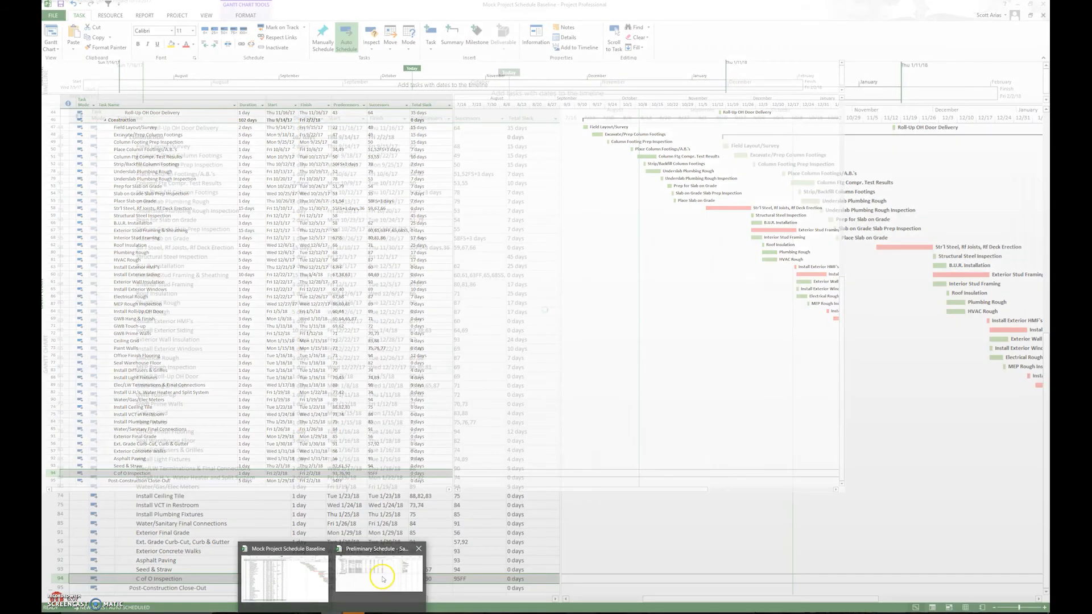
{"action": "left_click", "coordinate": [378, 574]}
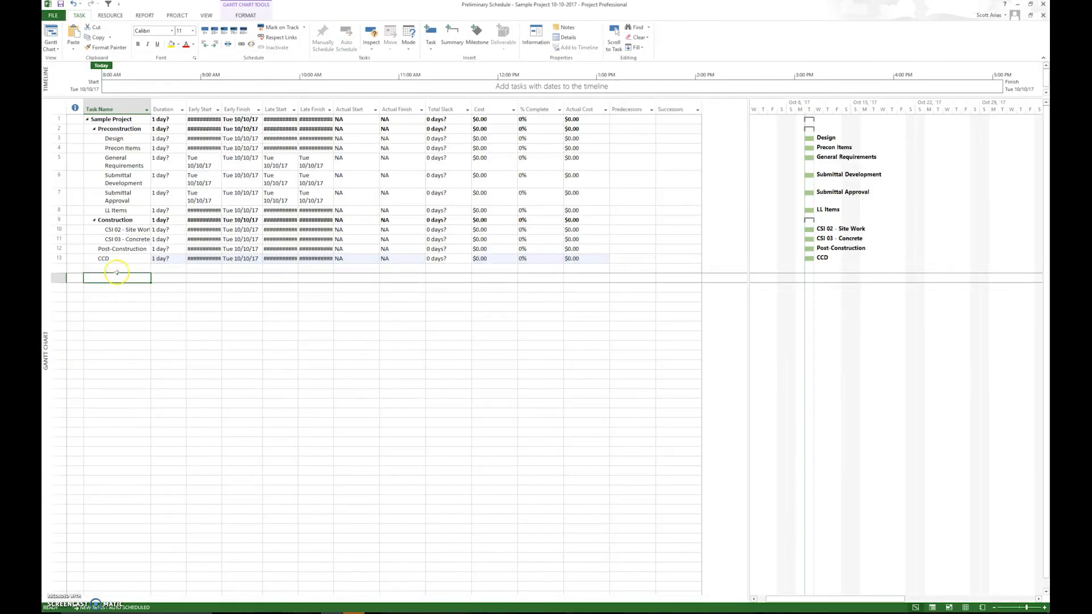
{"action": "right_click", "coordinate": [113, 268]}
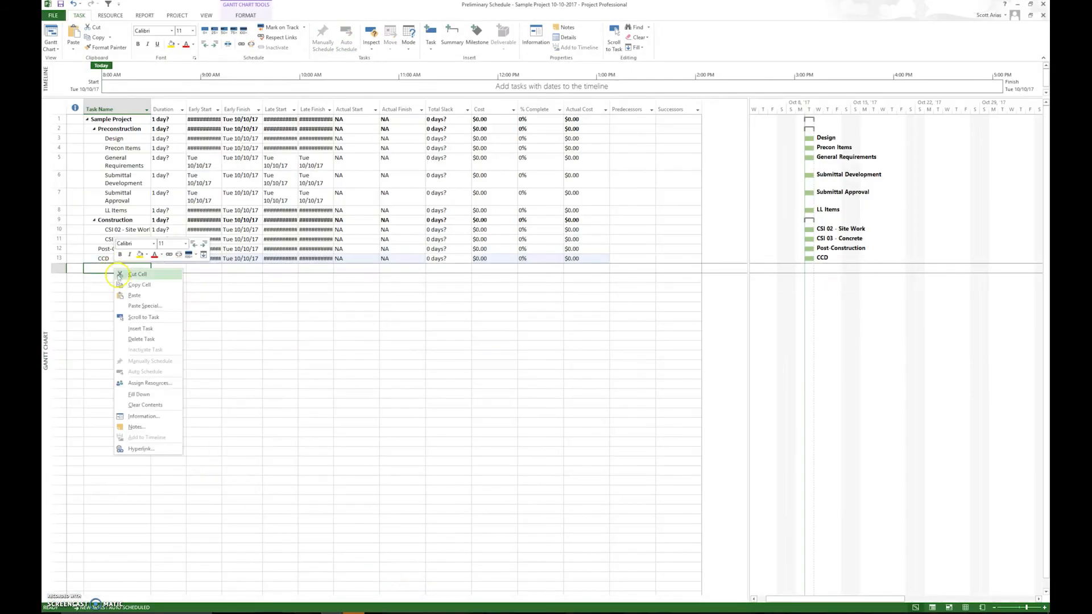
{"action": "left_click", "coordinate": [134, 302]}
{"action": "left_click", "coordinate": [512, 356]}
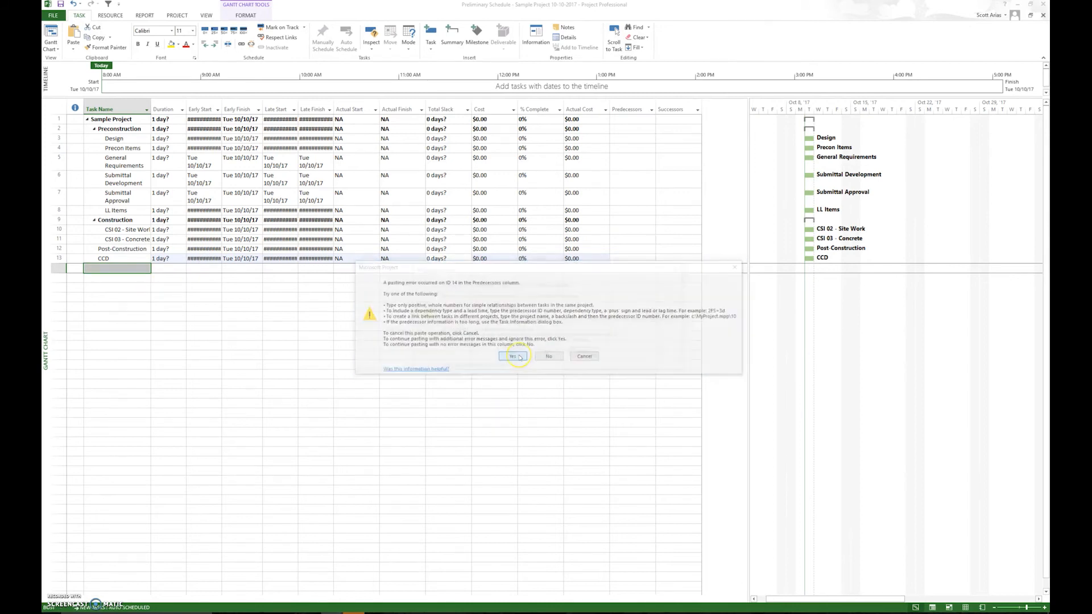
{"action": "left_click", "coordinate": [518, 354]}
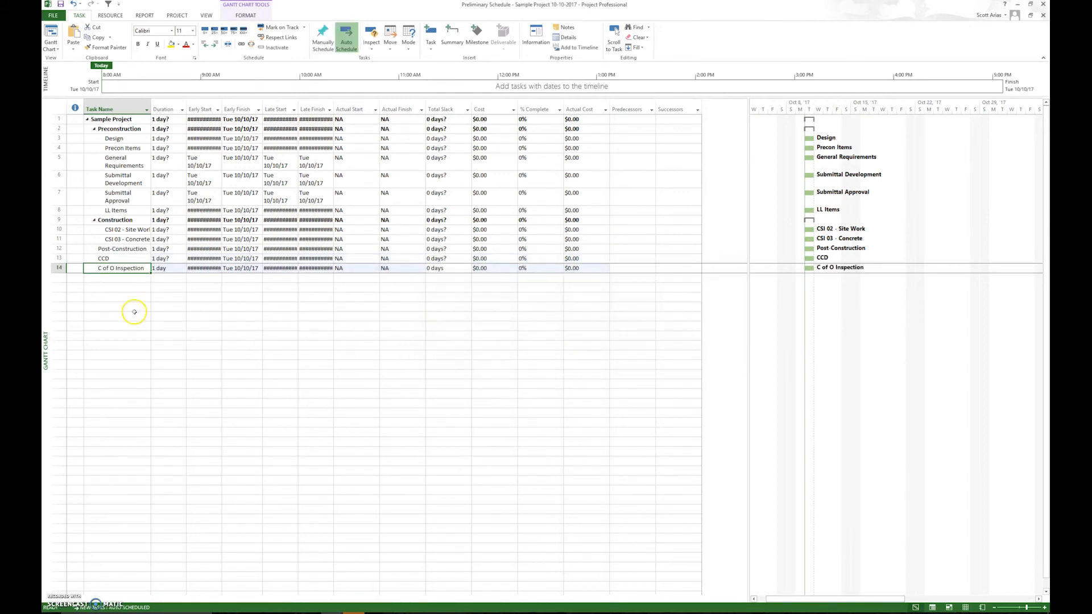
Add a task named GC Pre-Final Inspection below C of O Inspection.
{"action": "left_click", "coordinate": [130, 278]}
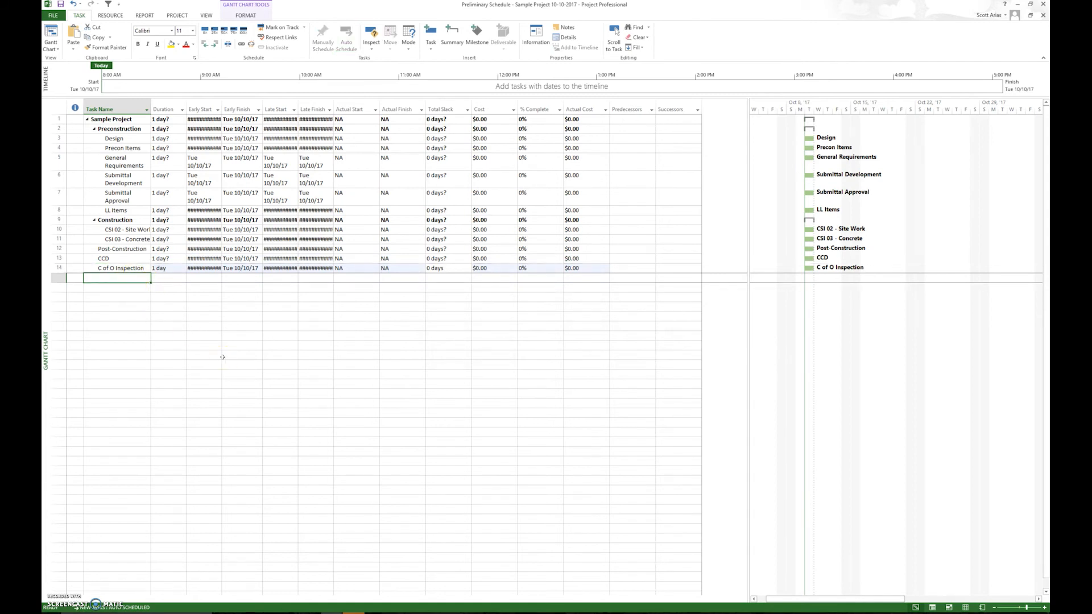
{"action": "type", "text": "GC"}
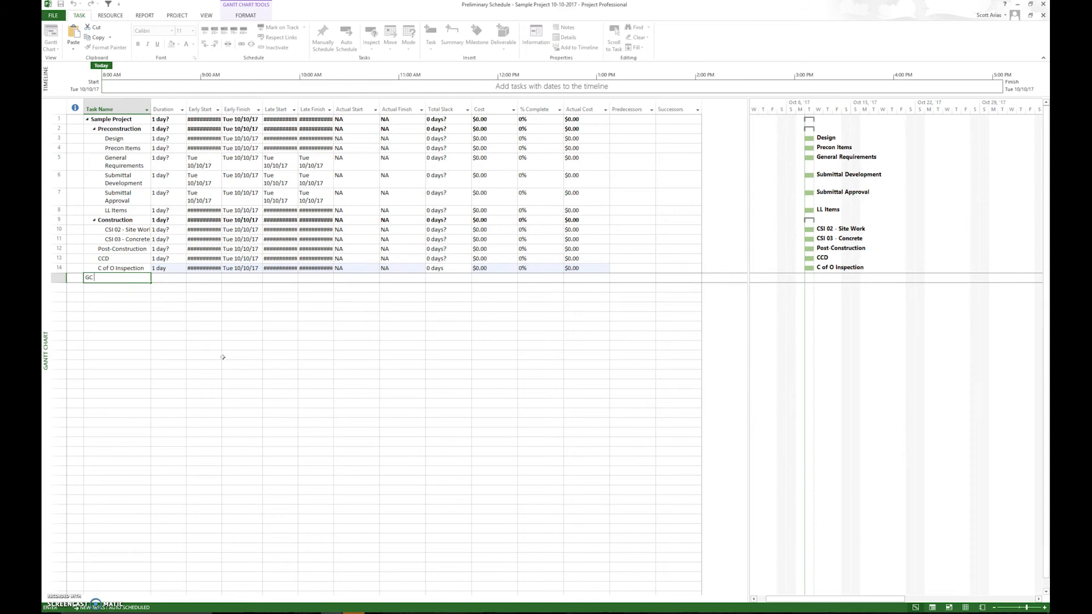
{"action": "type", "text": " Pre-Fin"}
{"action": "type", "text": "al Insepc"}
{"action": "key", "text": "BackSpace"}
{"action": "key", "text": "BackSpace"}
{"action": "type", "text": "pection"}
{"action": "key", "text": "Return"}
Add the tasks VA Pre-Final and Final Inspection below GC Pre-Final Inspection.
{"action": "type", "text": "VA"}
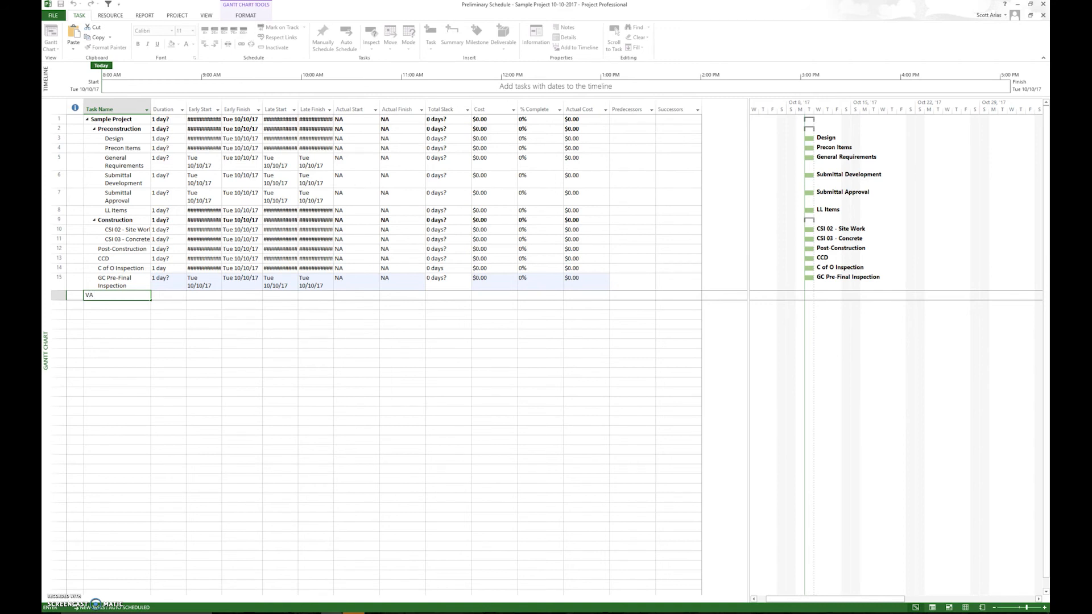
{"action": "type", "text": "Pre-Final"}
{"action": "key", "text": "Return"}
{"action": "type", "text": "nal Inspection"}
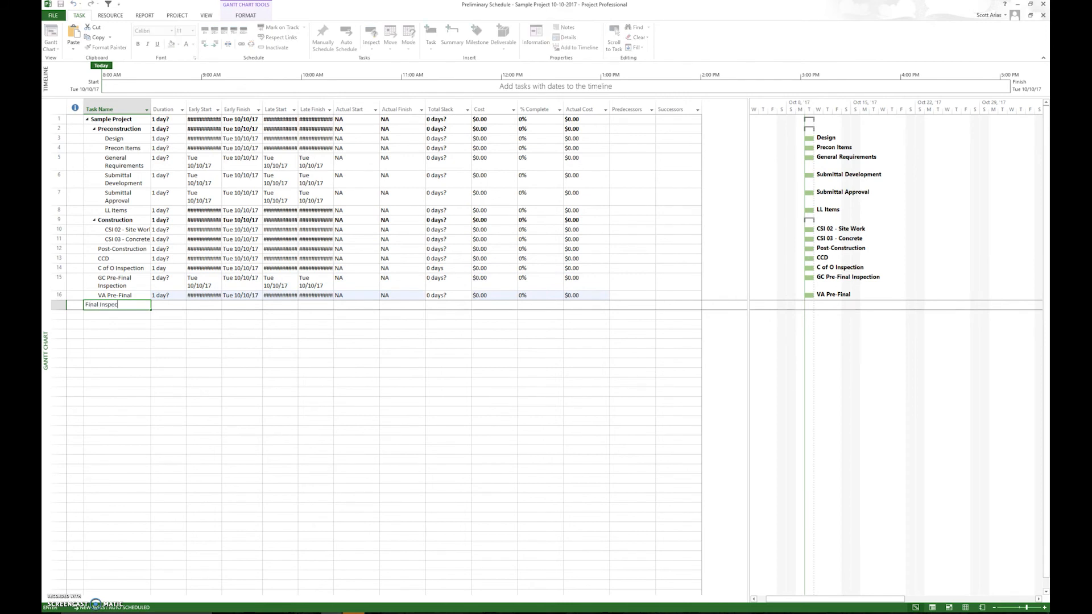
{"action": "key", "text": "Return"}
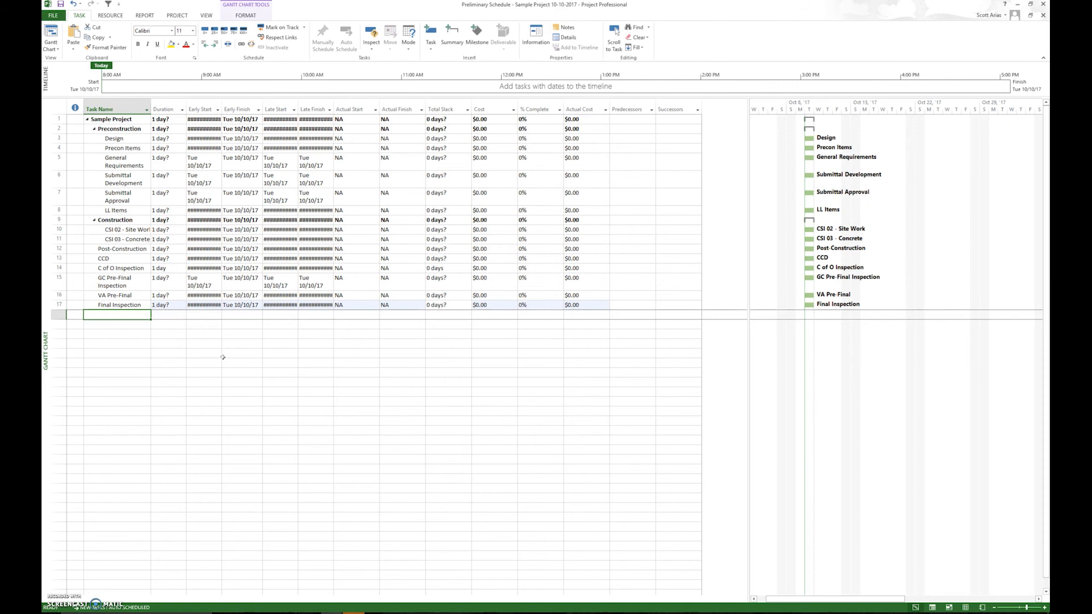
Add the tasks O&M and As-builts below Final Inspection.
{"action": "type", "text": "CCD"}
{"action": "key", "text": "Escape"}
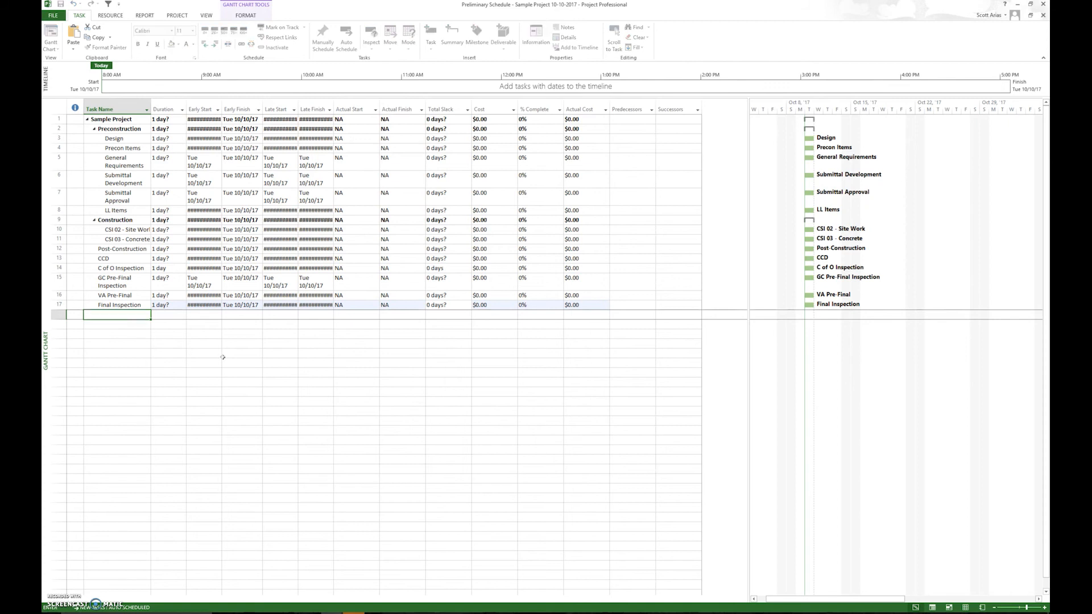
{"action": "type", "text": "O&M"}
{"action": "key", "text": "Return"}
{"action": "type", "text": "As-"}
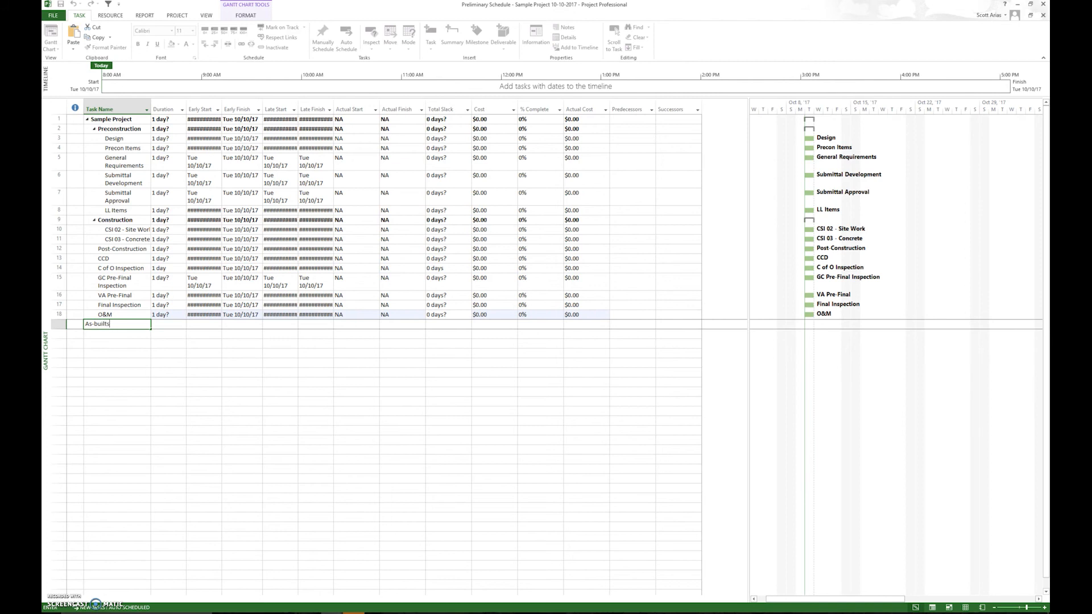
{"action": "type", "text": "builts"}
{"action": "key", "text": "Return"}
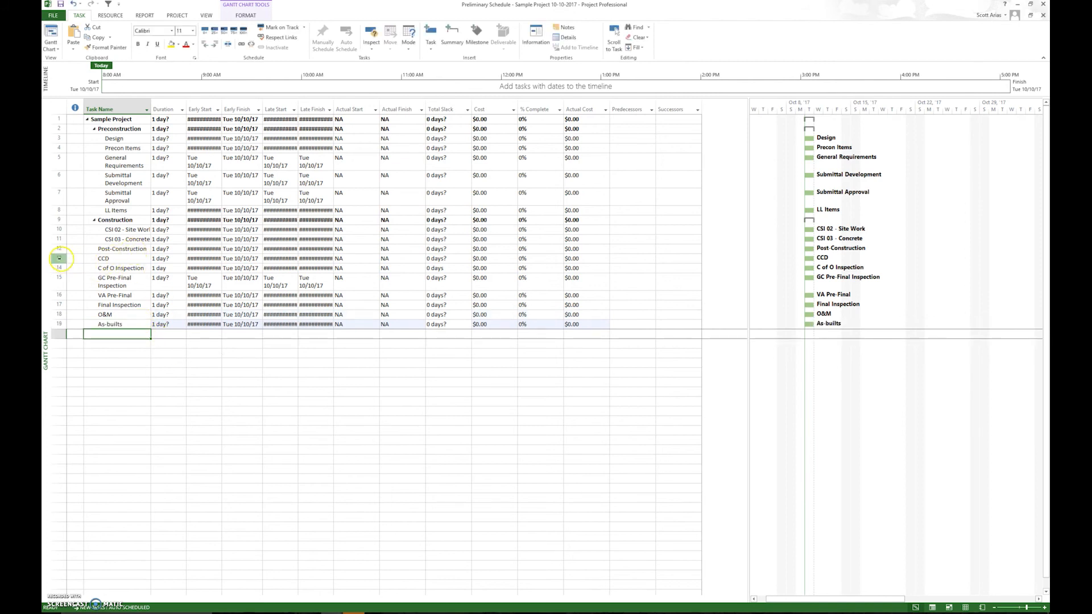
Indent all tasks from CCD through As-builts as subtasks of Post-Construction.
{"action": "left_click_drag", "start_coordinate": [57, 258], "coordinate": [59, 324]}
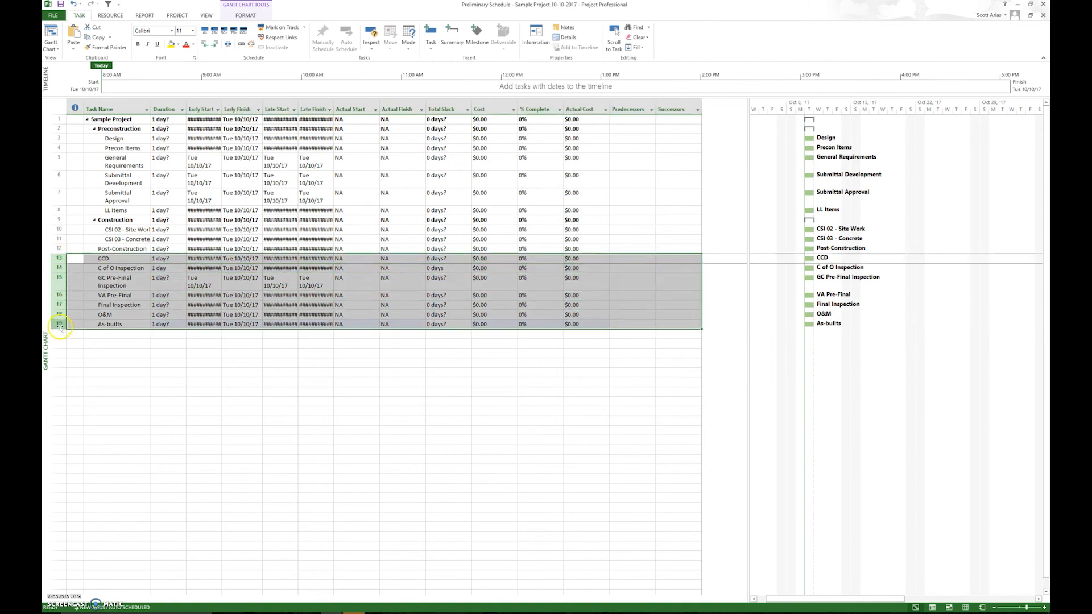
{"action": "left_click", "coordinate": [214, 46]}
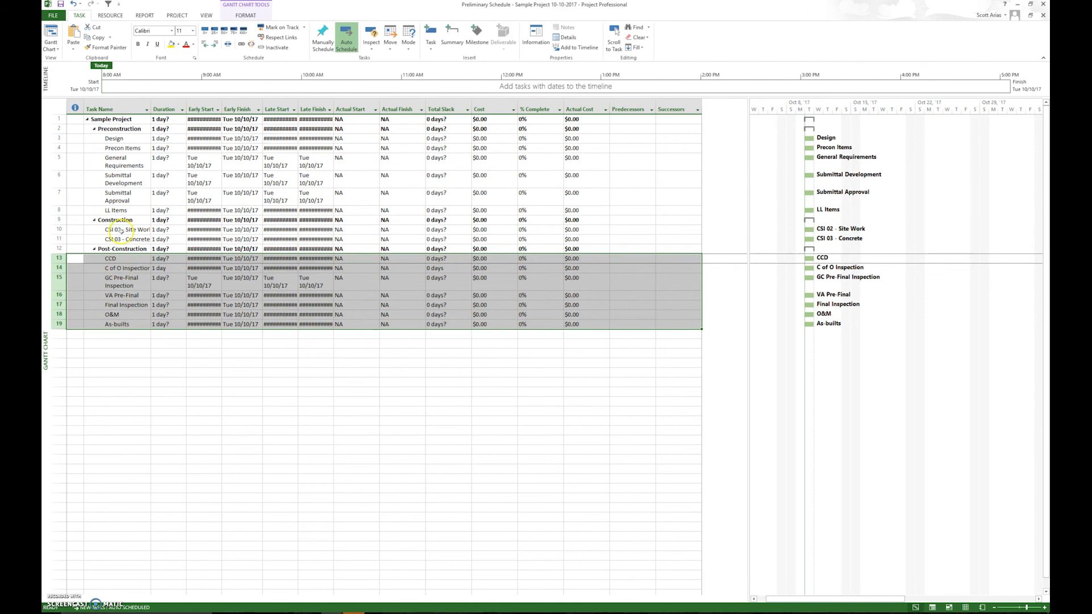
{"action": "left_click", "coordinate": [124, 259]}
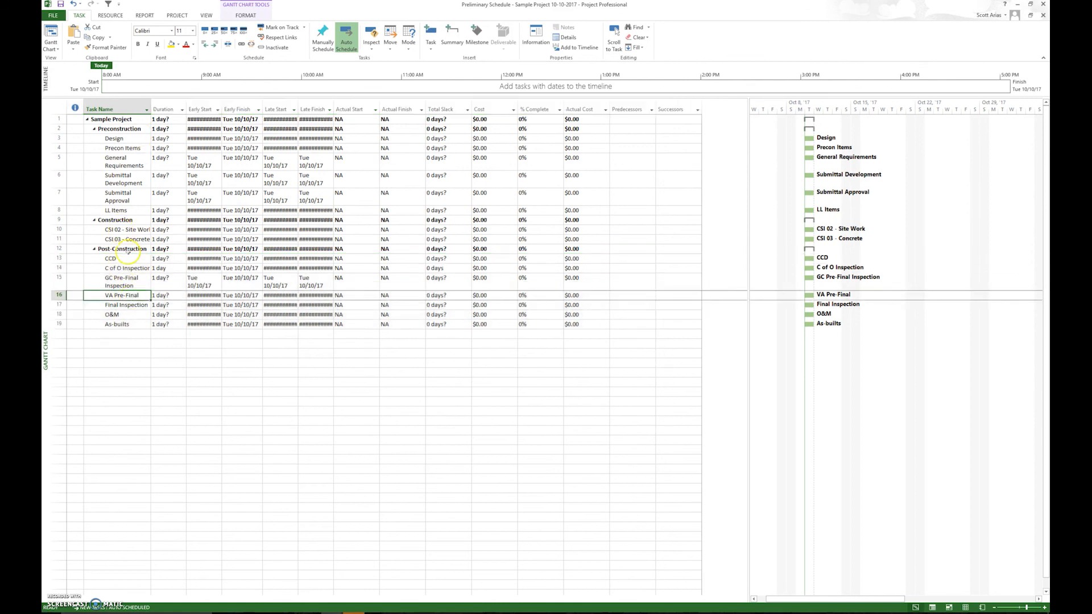
{"action": "left_click_drag", "start_coordinate": [121, 258], "coordinate": [116, 324]}
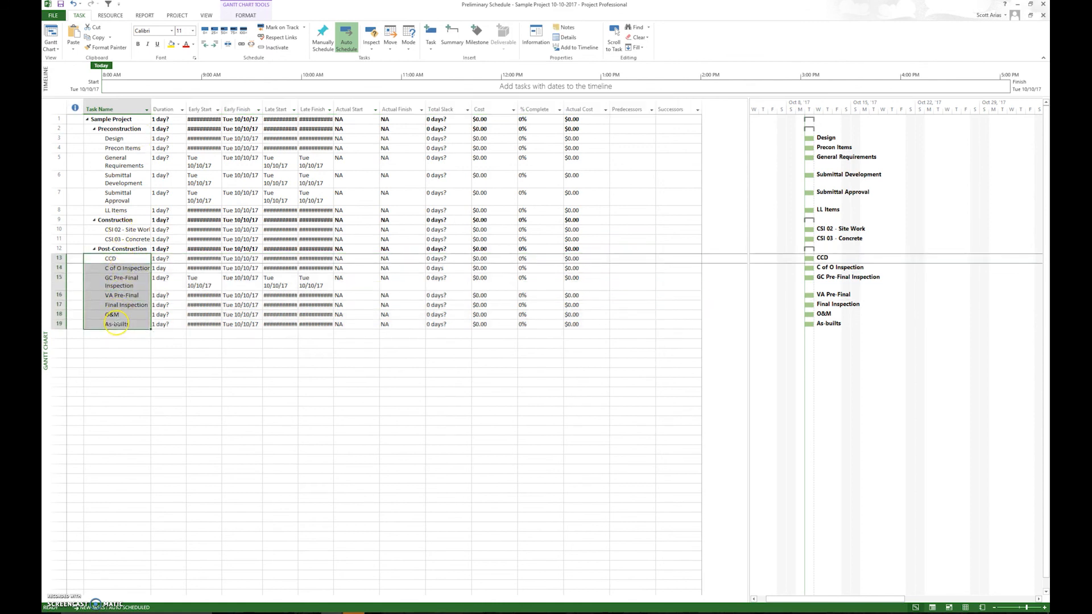
{"action": "left_click", "coordinate": [120, 229]}
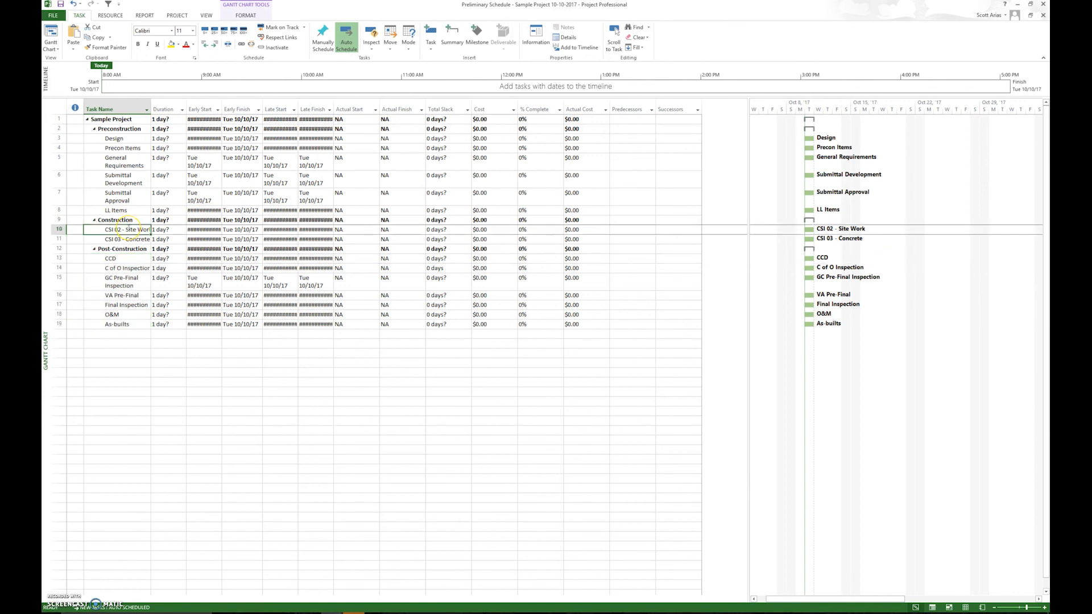